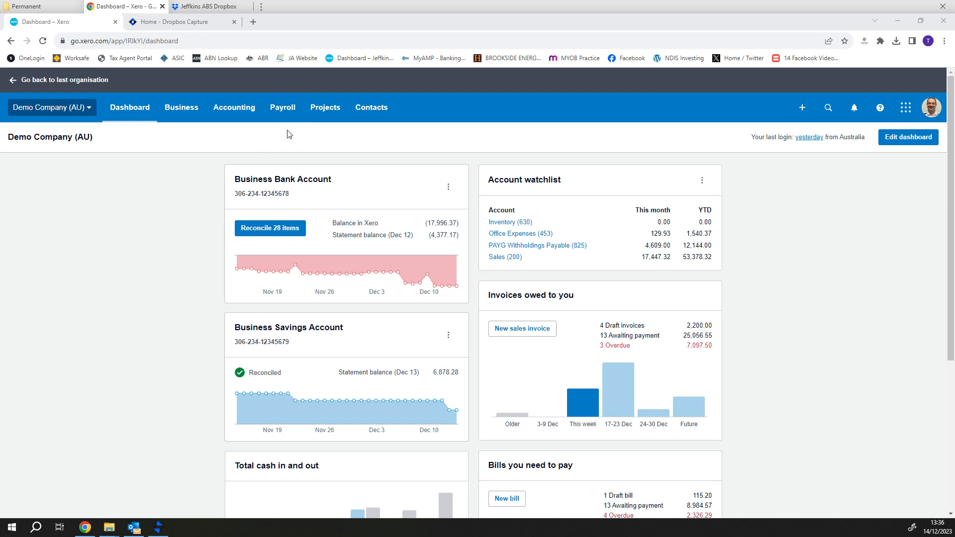
From Payroll > Employees, choose New employee > Add employee to get a blank form
{"action": "left_click", "coordinate": [281, 107]}
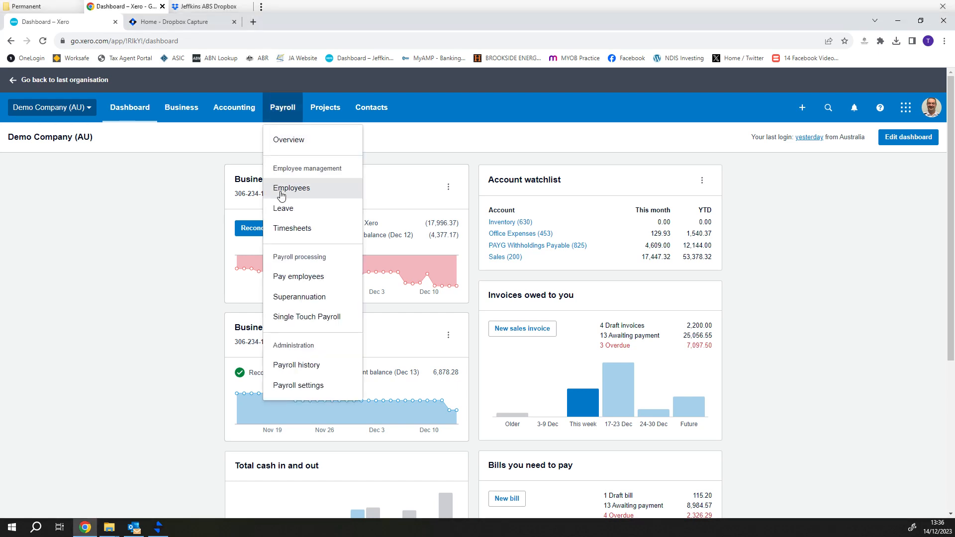
{"action": "left_click", "coordinate": [282, 189]}
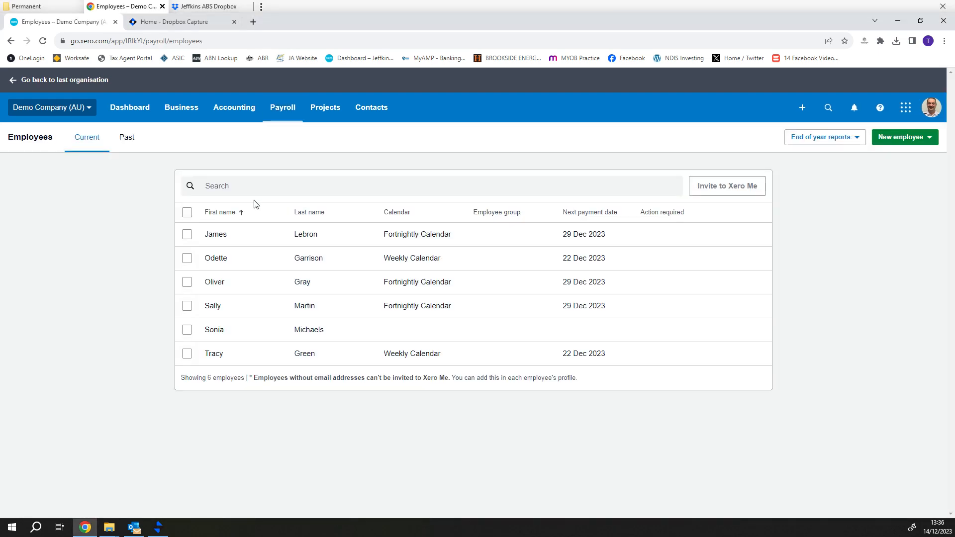
{"action": "left_click", "coordinate": [894, 141]}
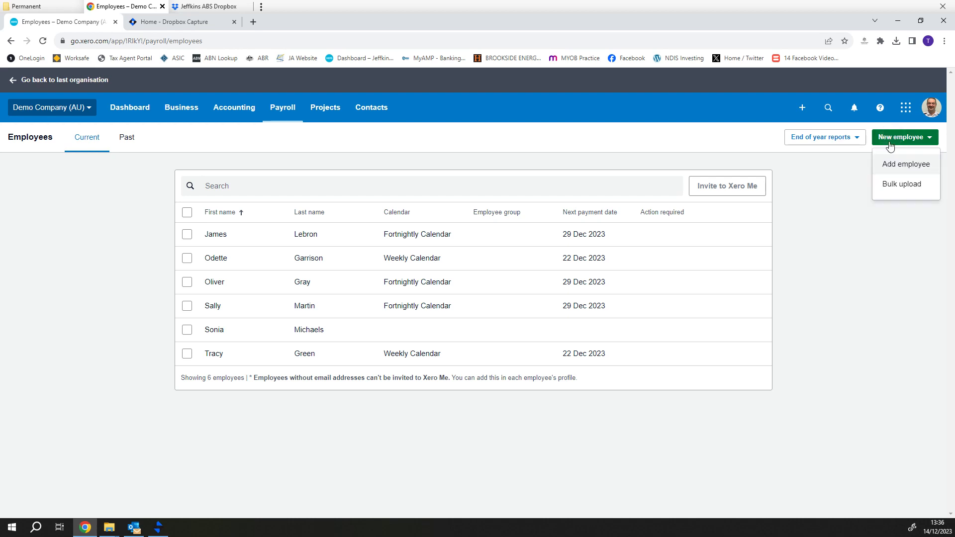
{"action": "left_click", "coordinate": [887, 164]}
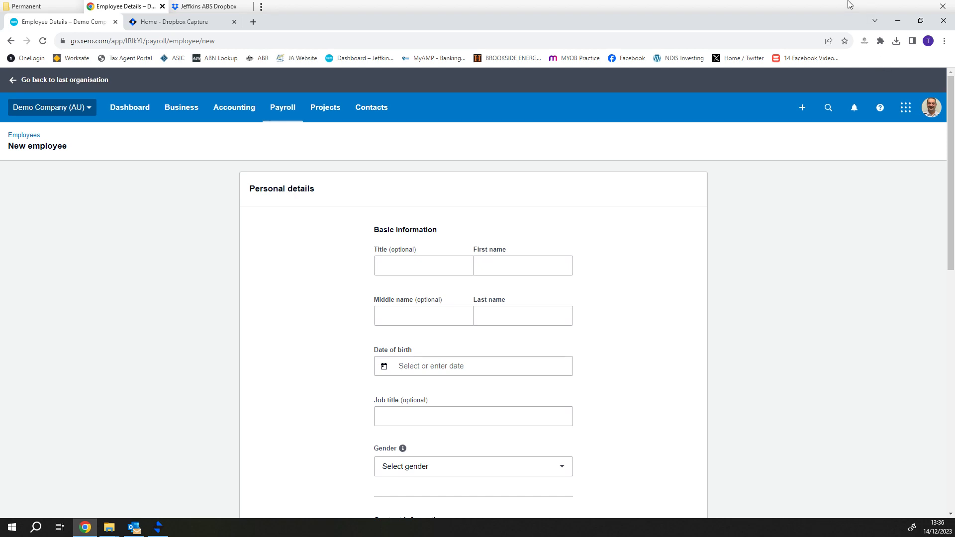
Enter title Mr and the employee's first and last name
{"action": "left_click", "coordinate": [449, 272]}
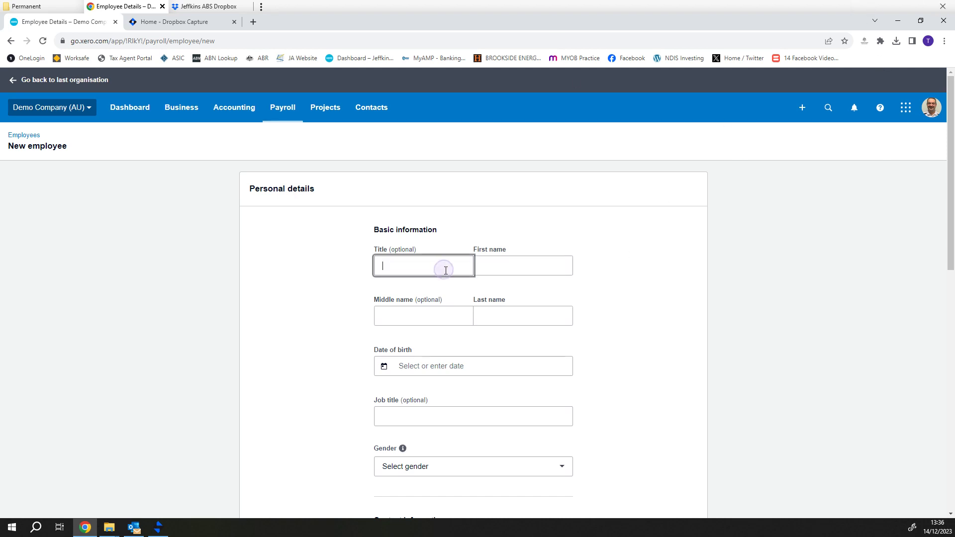
{"action": "type", "text": "Mr"}
{"action": "key", "text": "Tab"}
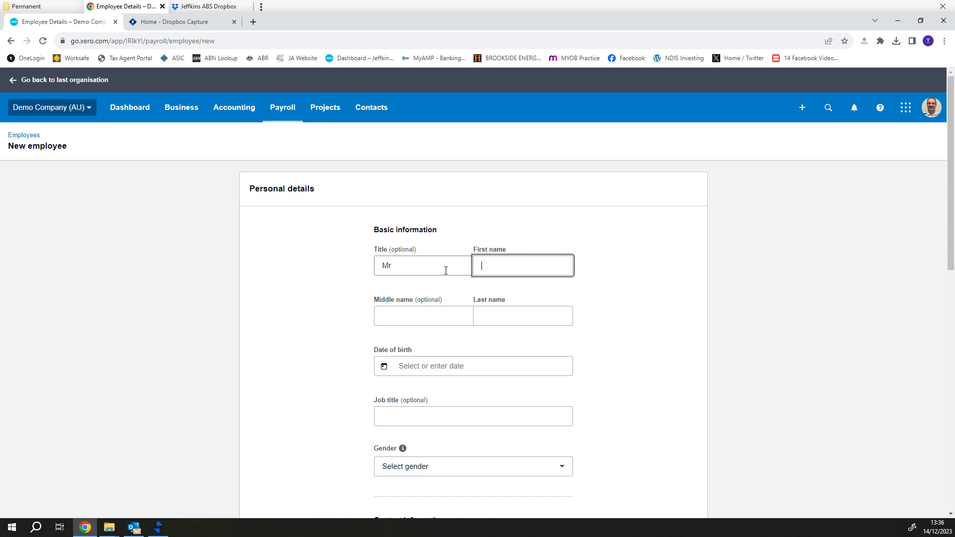
{"action": "key", "text": "Tab"}
{"action": "key", "text": "Tab"}
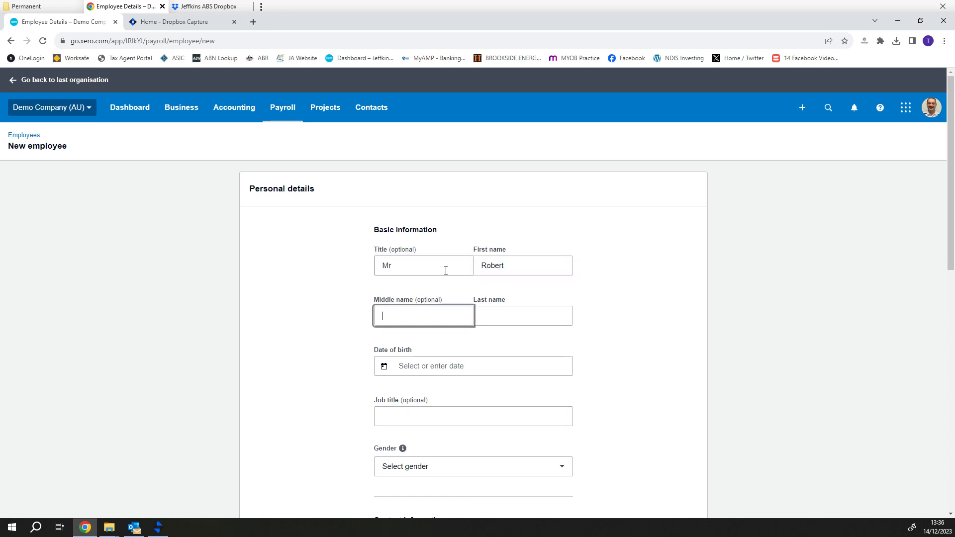
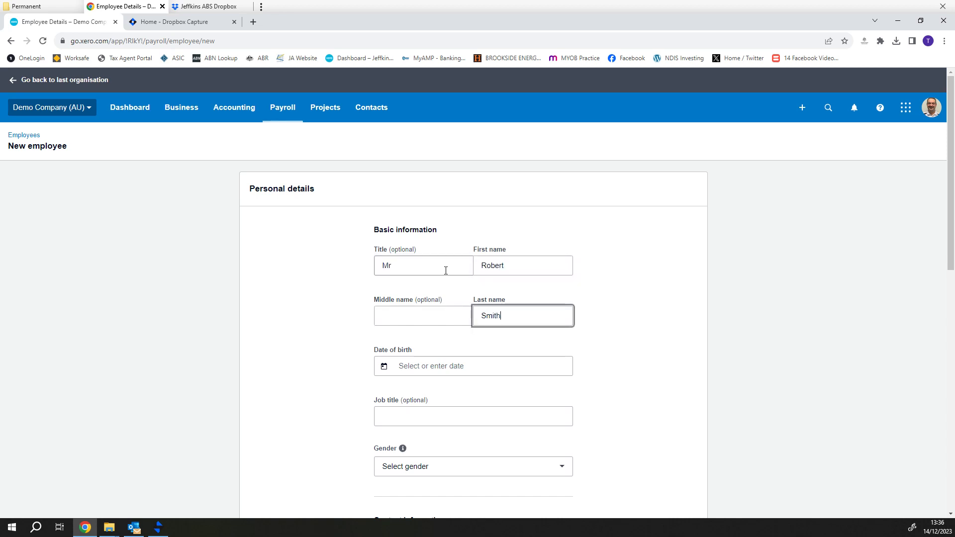
{"action": "key", "text": "Tab"}
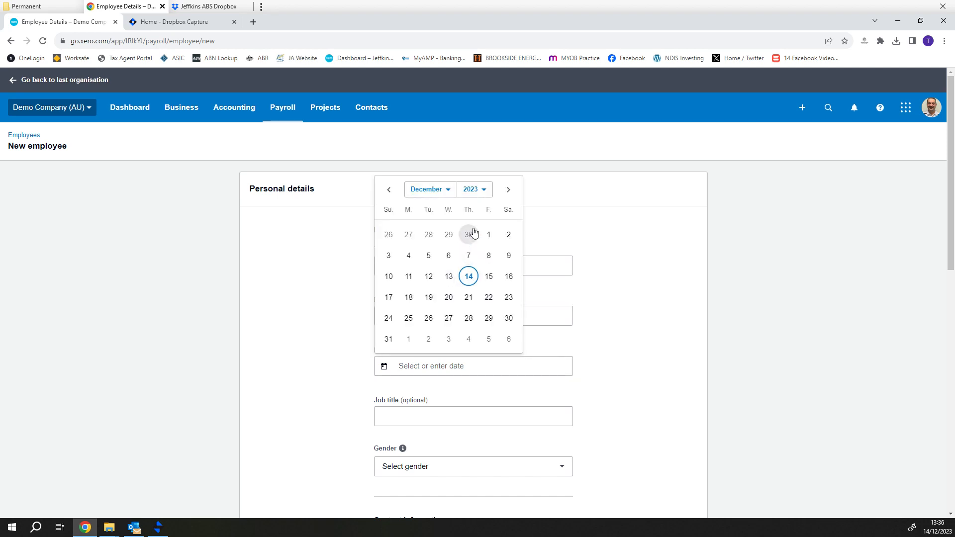
{"action": "left_click", "coordinate": [484, 189]}
{"action": "scroll", "coordinate": [468, 297], "scroll_direction": "up", "scroll_amount": 6}
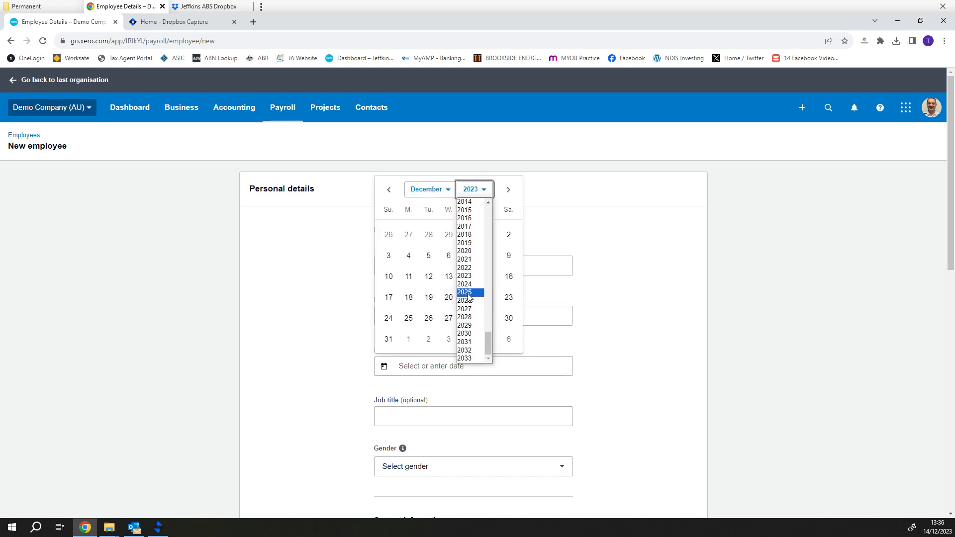
{"action": "scroll", "coordinate": [472, 301], "scroll_direction": "up", "scroll_amount": 7}
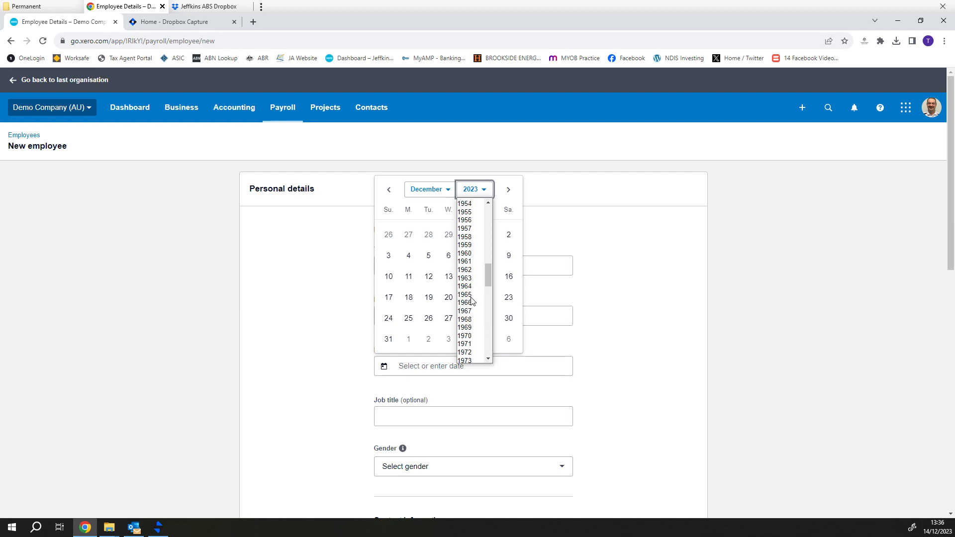
{"action": "scroll", "coordinate": [475, 297], "scroll_direction": "up", "scroll_amount": 4}
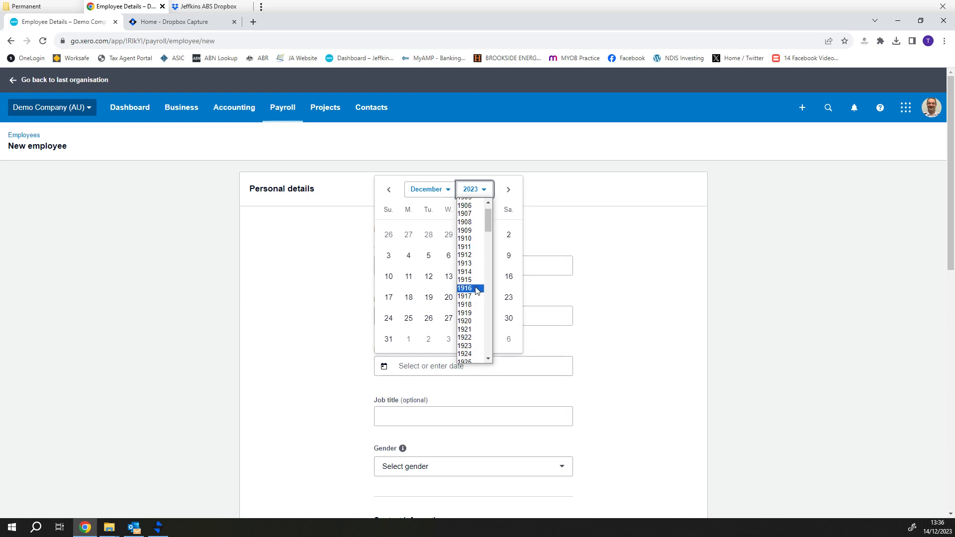
{"action": "scroll", "coordinate": [480, 285], "scroll_direction": "down", "scroll_amount": 9}
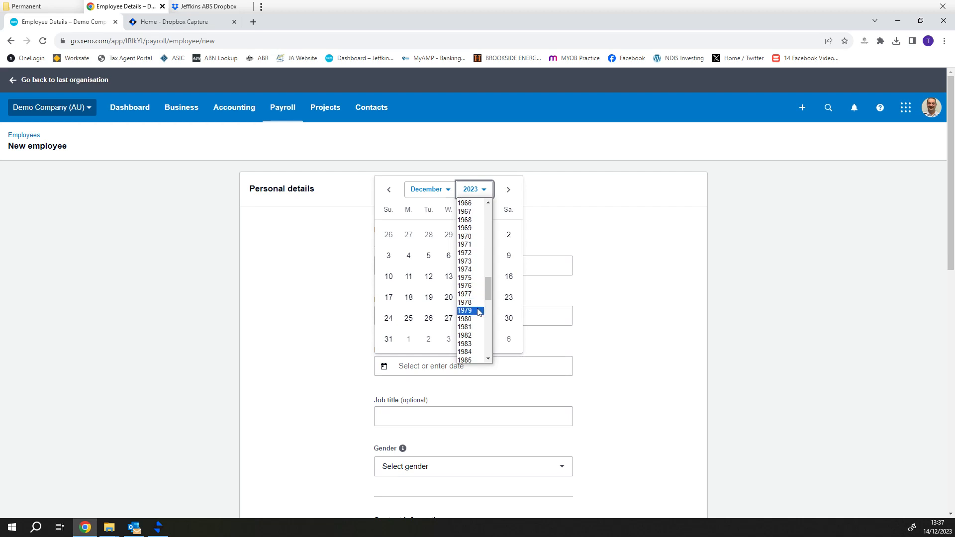
{"action": "left_click", "coordinate": [474, 354]}
{"action": "left_click", "coordinate": [439, 189]}
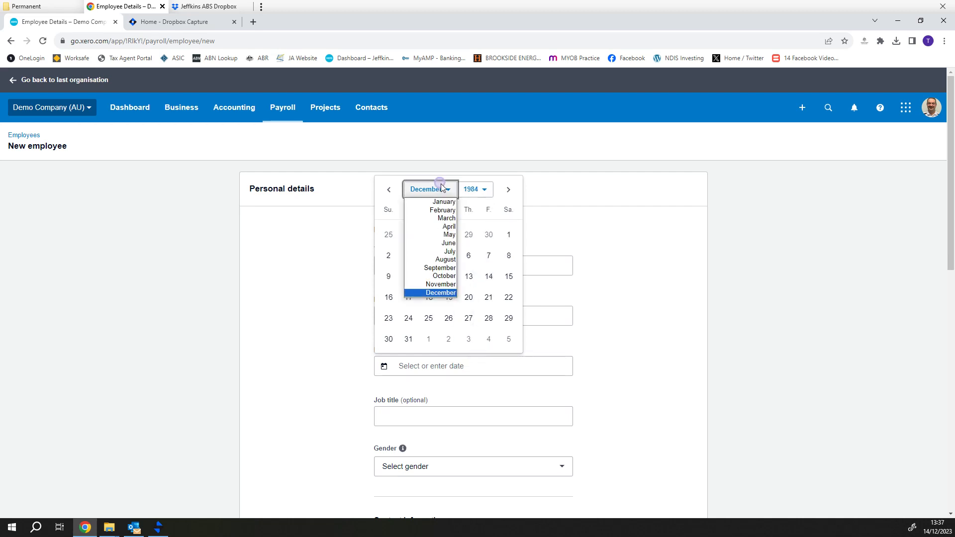
{"action": "left_click", "coordinate": [443, 210]}
{"action": "left_click", "coordinate": [453, 297]}
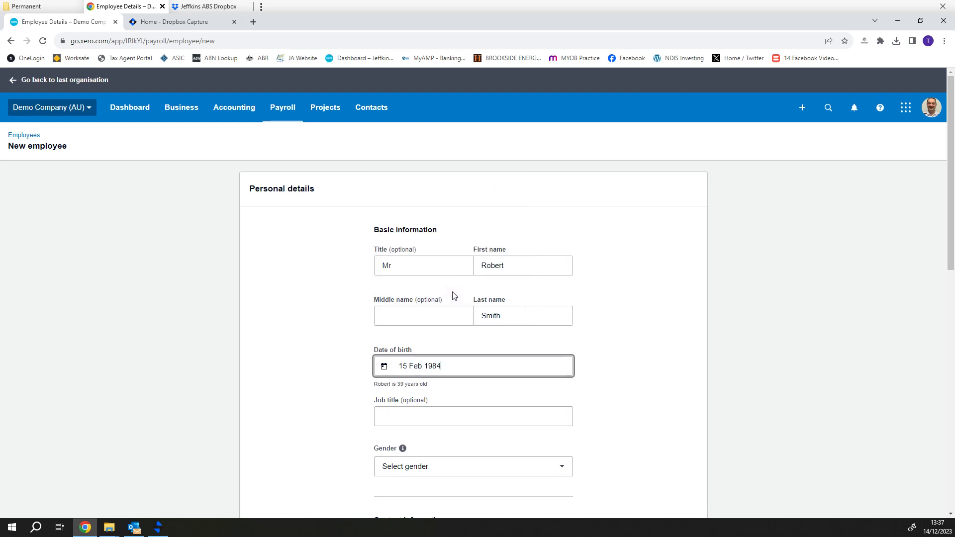
Enter Accountant as the job title
{"action": "left_click", "coordinate": [435, 418]}
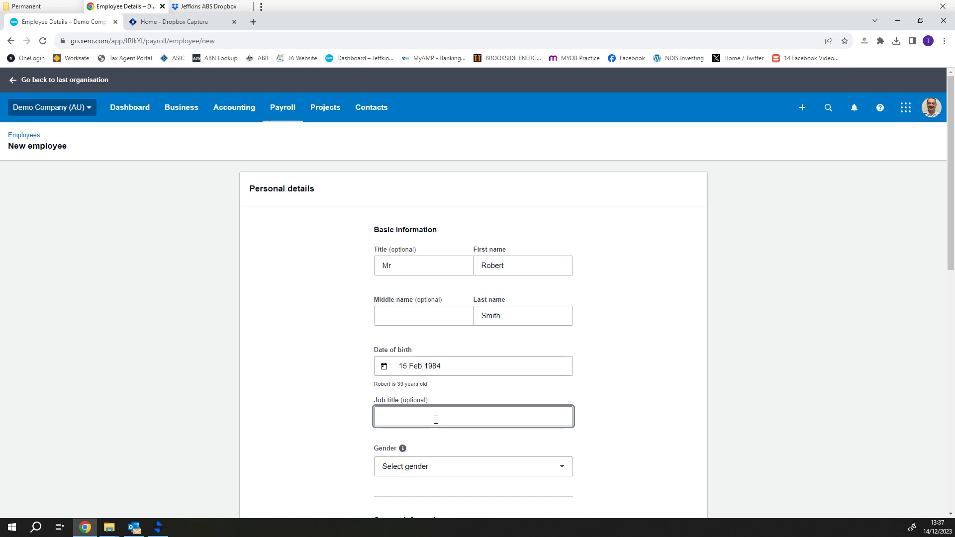
{"action": "type", "text": "Accountant"}
{"action": "left_click", "coordinate": [402, 448]}
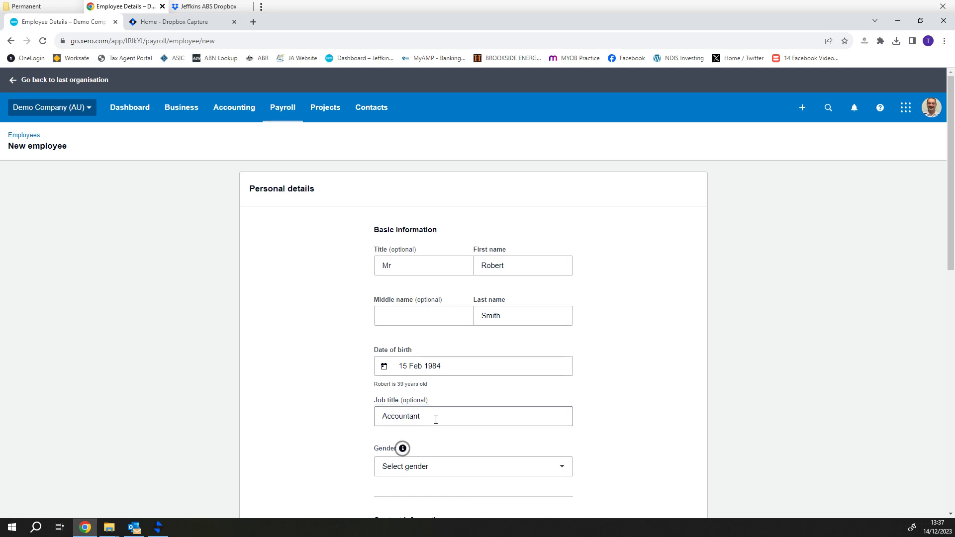
{"action": "scroll", "coordinate": [320, 474], "scroll_direction": "down", "scroll_amount": 1}
{"action": "scroll", "coordinate": [321, 474], "scroll_direction": "down", "scroll_amount": 1}
{"action": "left_click", "coordinate": [537, 368]}
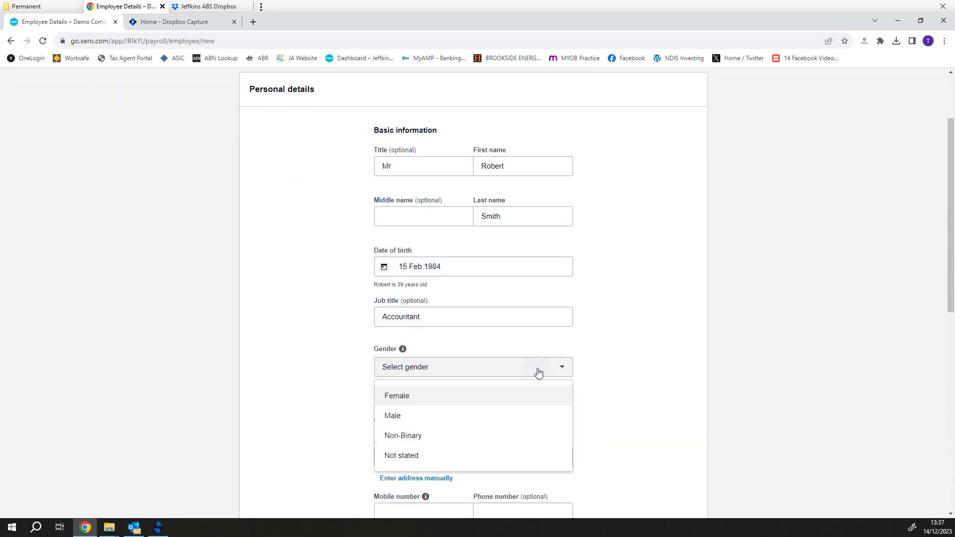
Set gender to Male and pick the employee's home address from the search suggestions
{"action": "left_click", "coordinate": [449, 416]}
{"action": "scroll", "coordinate": [447, 427], "scroll_direction": "down", "scroll_amount": 2}
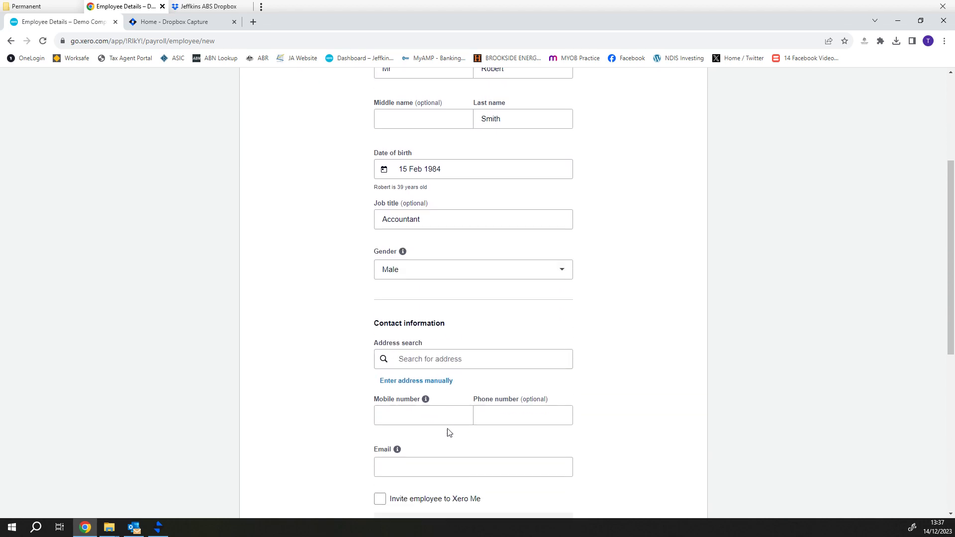
{"action": "left_click", "coordinate": [425, 352]}
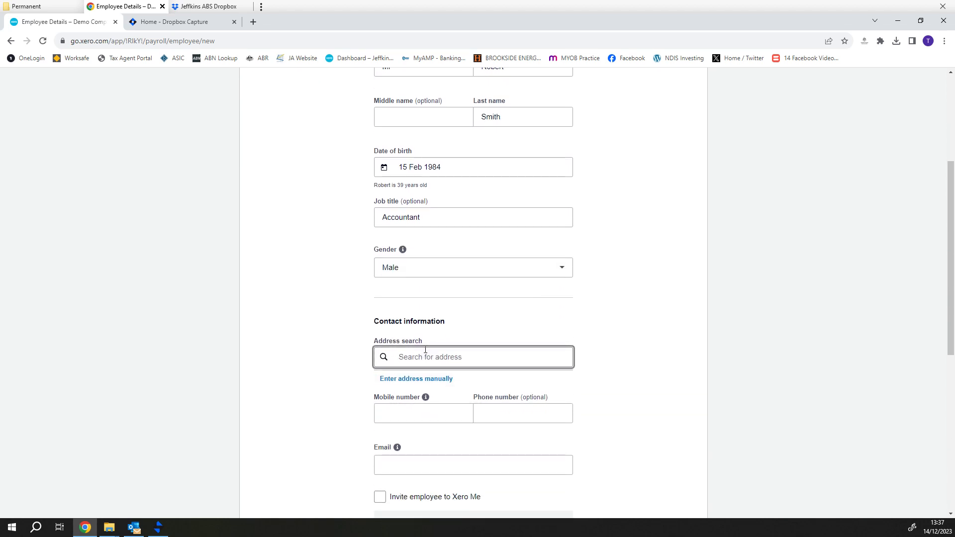
{"action": "type", "text": "12"}
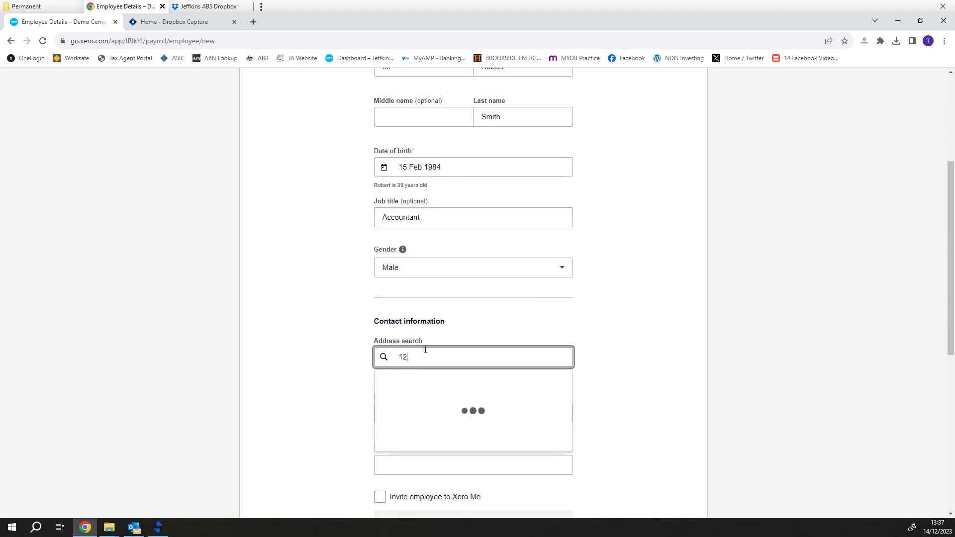
{"action": "type", "text": "3 smith"}
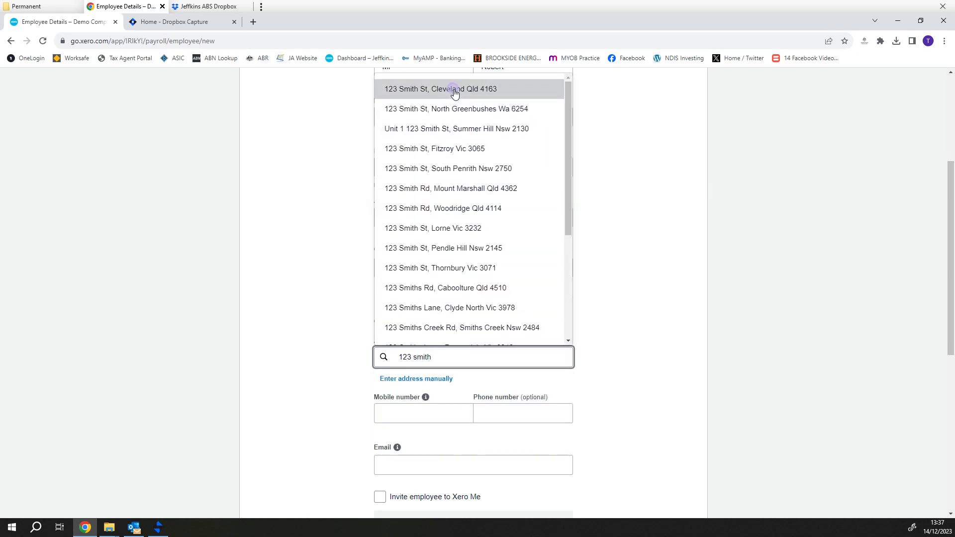
{"action": "left_click", "coordinate": [456, 91]}
{"action": "scroll", "coordinate": [500, 422], "scroll_direction": "down", "scroll_amount": 1}
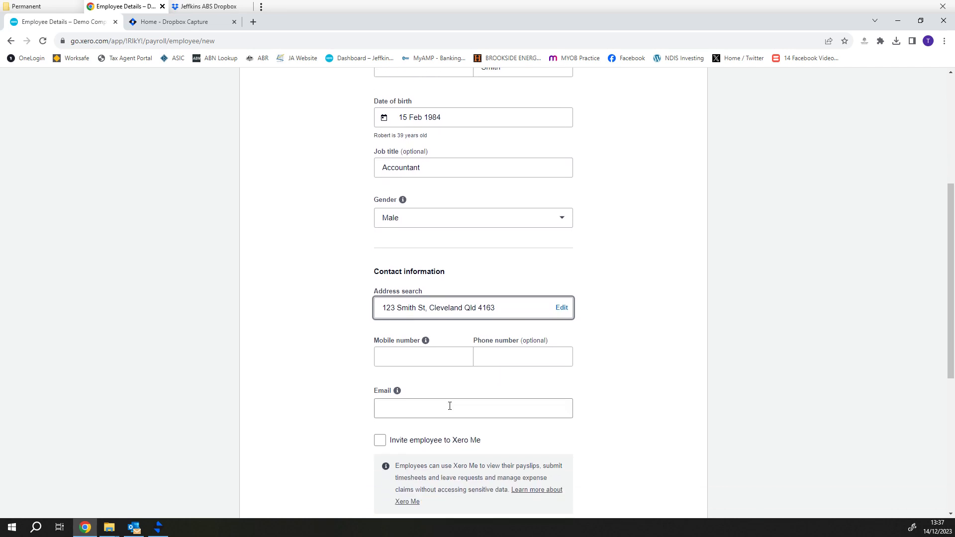
Enter the employee's mobile number and e-mail address
{"action": "left_click", "coordinate": [437, 354]}
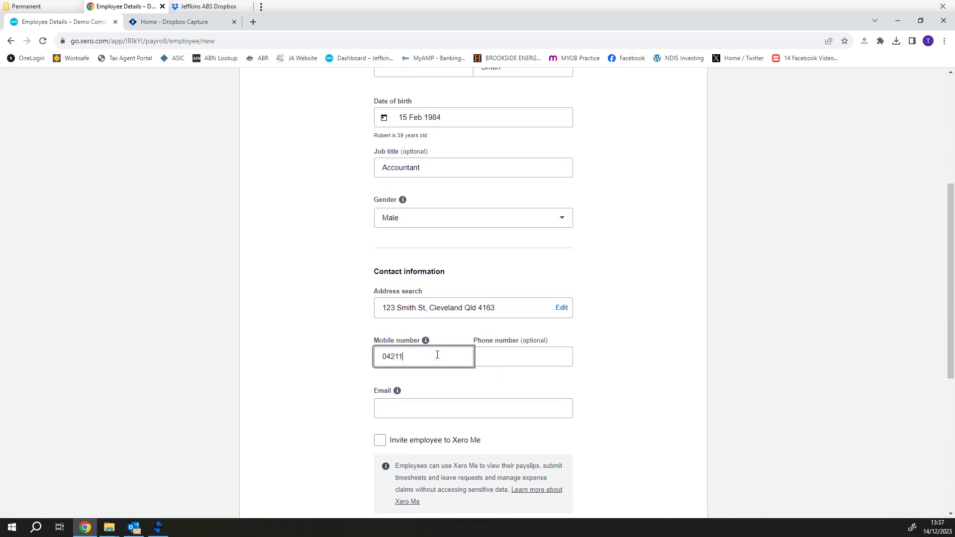
{"action": "key", "text": "Tab"}
{"action": "key", "text": "Tab"}
{"action": "key", "text": "Tab"}
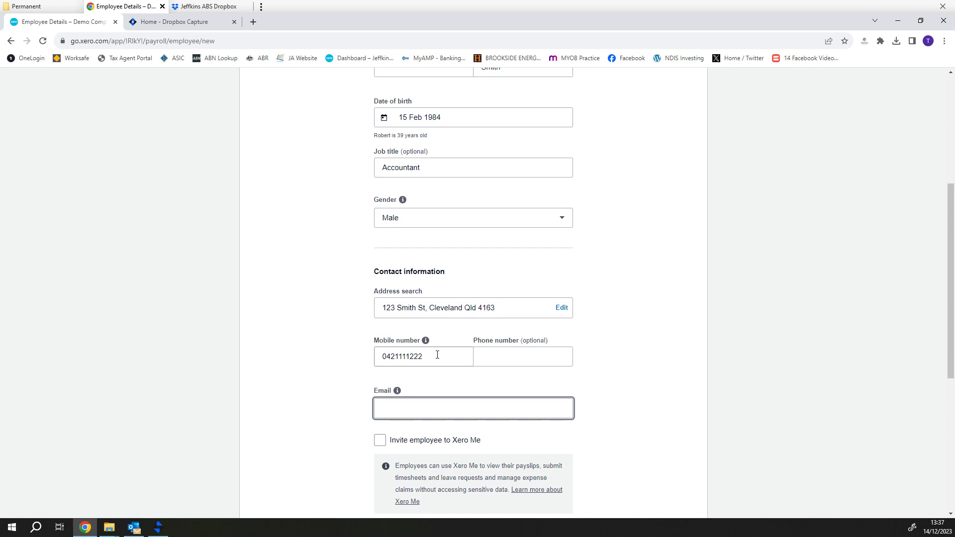
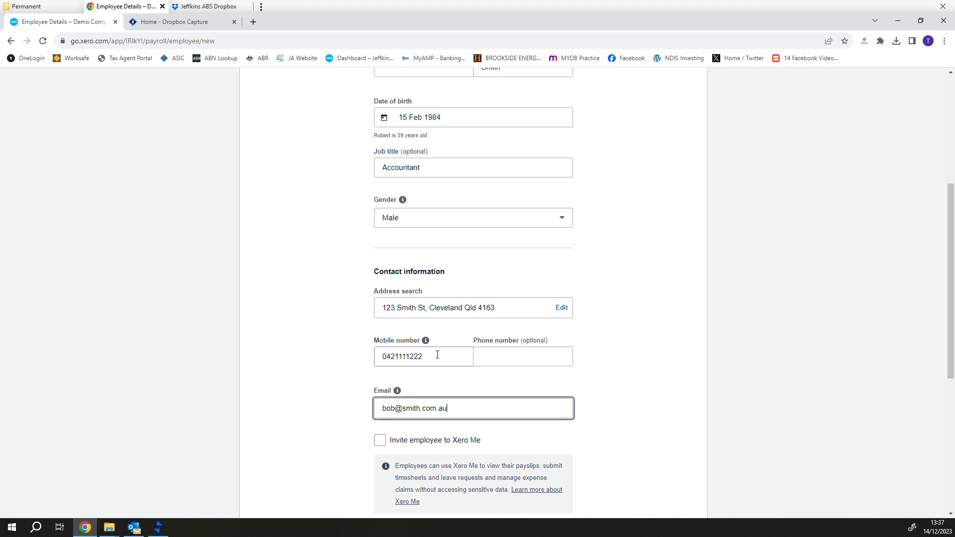
{"action": "key", "text": "Tab"}
{"action": "scroll", "coordinate": [494, 418], "scroll_direction": "up", "scroll_amount": 1}
{"action": "scroll", "coordinate": [497, 417], "scroll_direction": "down", "scroll_amount": 3}
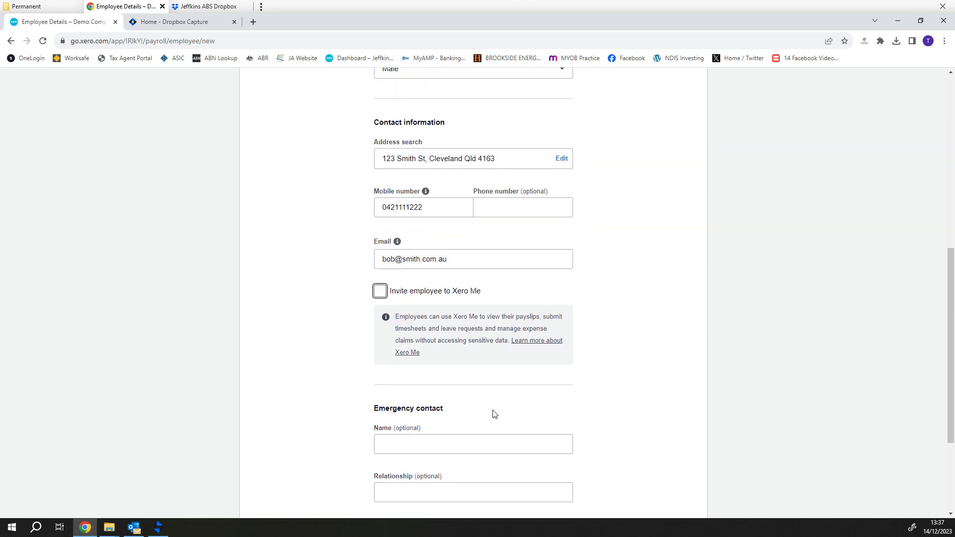
Fill in the emergency contact's name, relationship Wife and phone number
{"action": "scroll", "coordinate": [498, 417], "scroll_direction": "down", "scroll_amount": 1}
{"action": "left_click", "coordinate": [443, 394]}
{"action": "scroll", "coordinate": [545, 424], "scroll_direction": "down", "scroll_amount": 1}
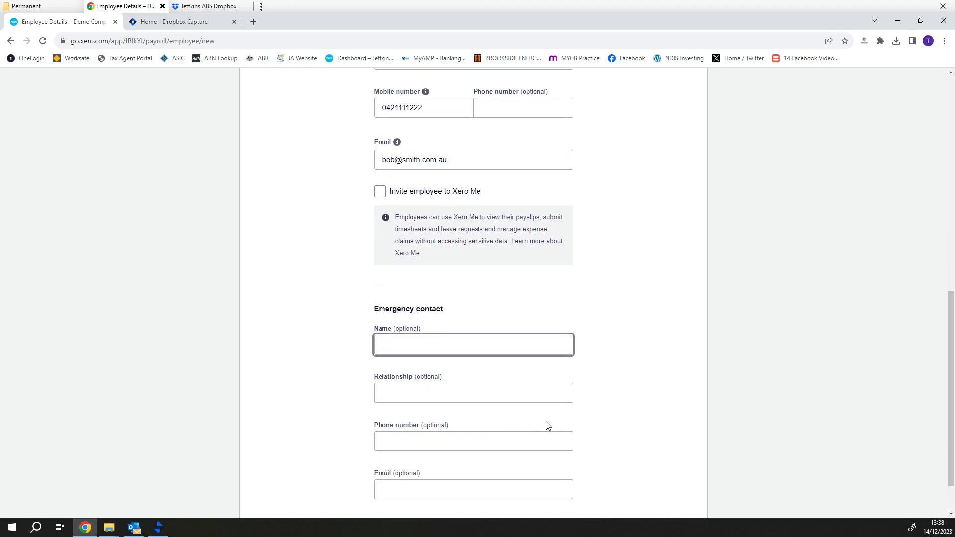
{"action": "key", "text": "Tab"}
{"action": "type", "text": "Wigf"}
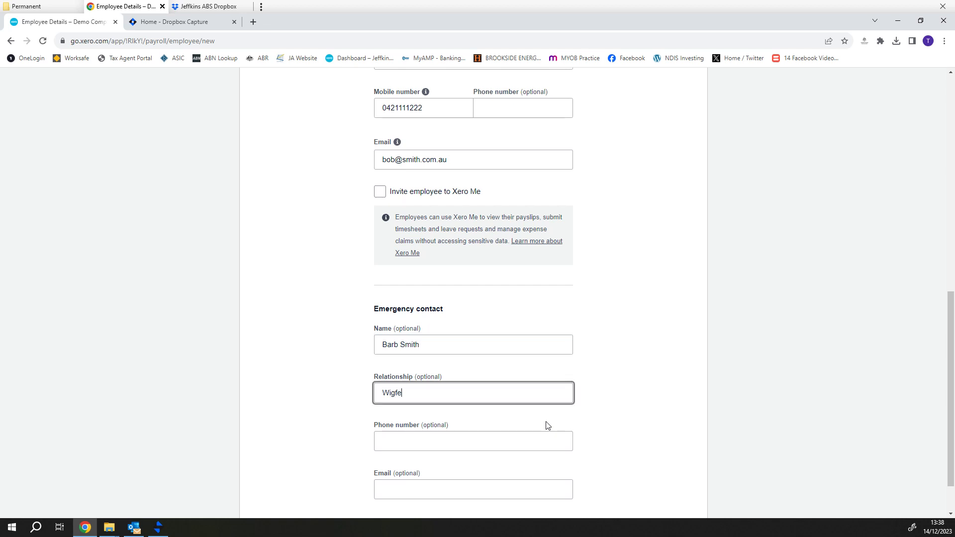
{"action": "type", "text": "fe"}
{"action": "key", "text": "Tab"}
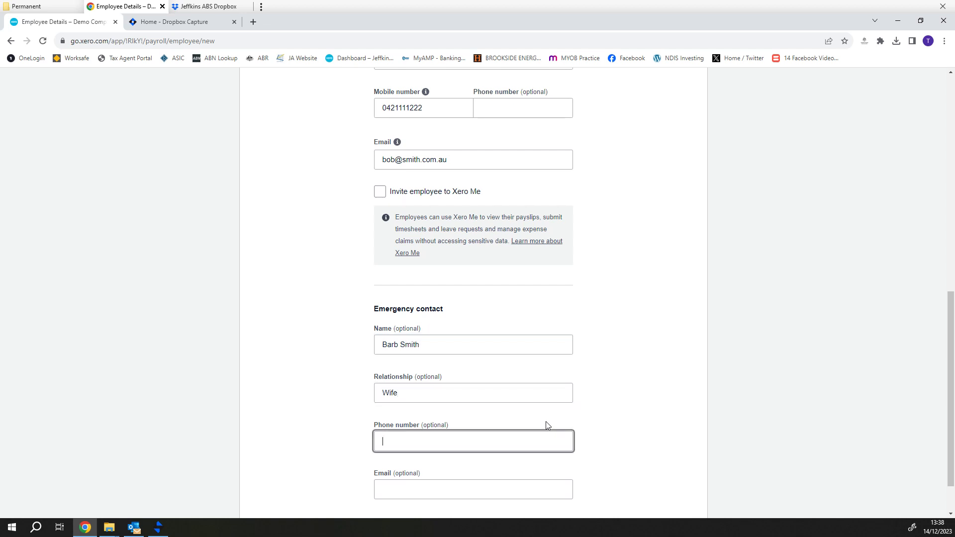
{"action": "key", "text": "Tab"}
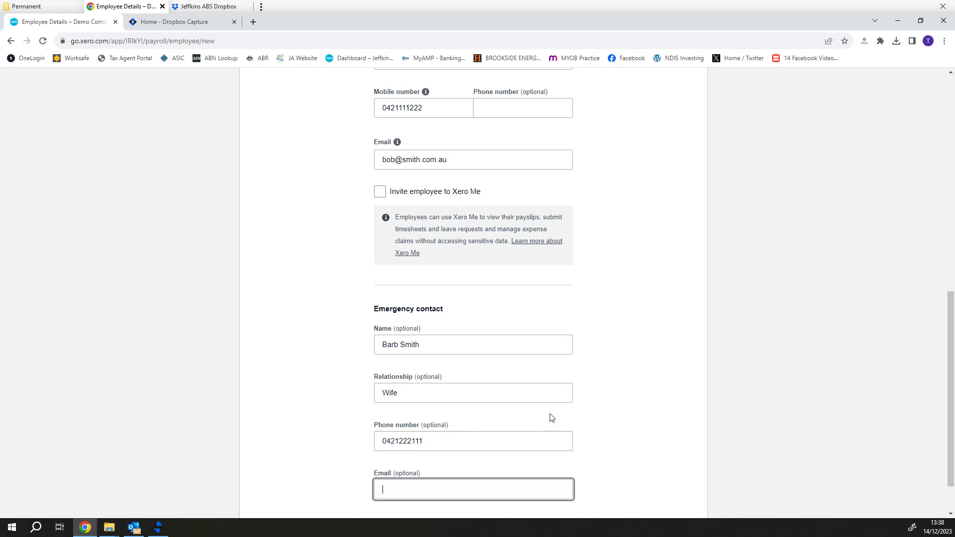
{"action": "scroll", "coordinate": [553, 433], "scroll_direction": "down", "scroll_amount": 1}
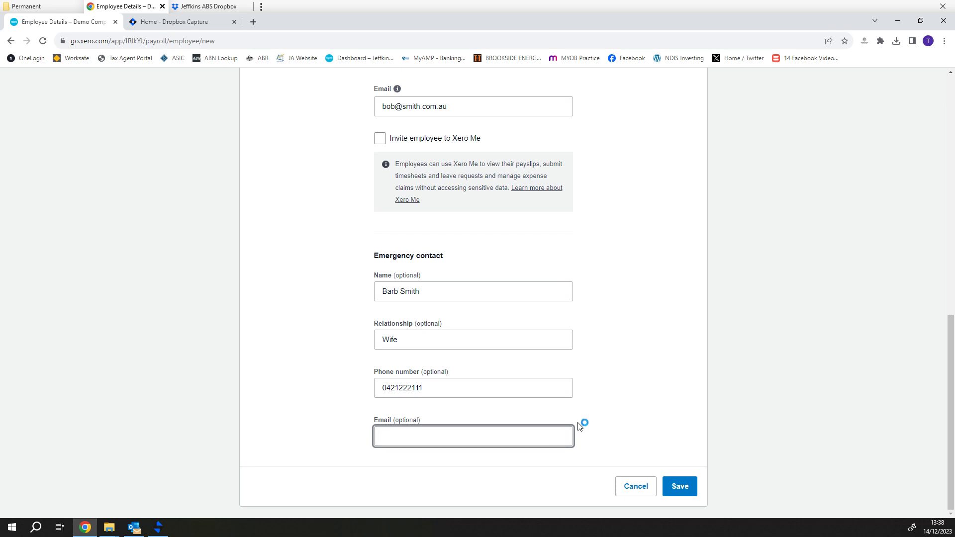
{"action": "scroll", "coordinate": [603, 437], "scroll_direction": "up", "scroll_amount": 13}
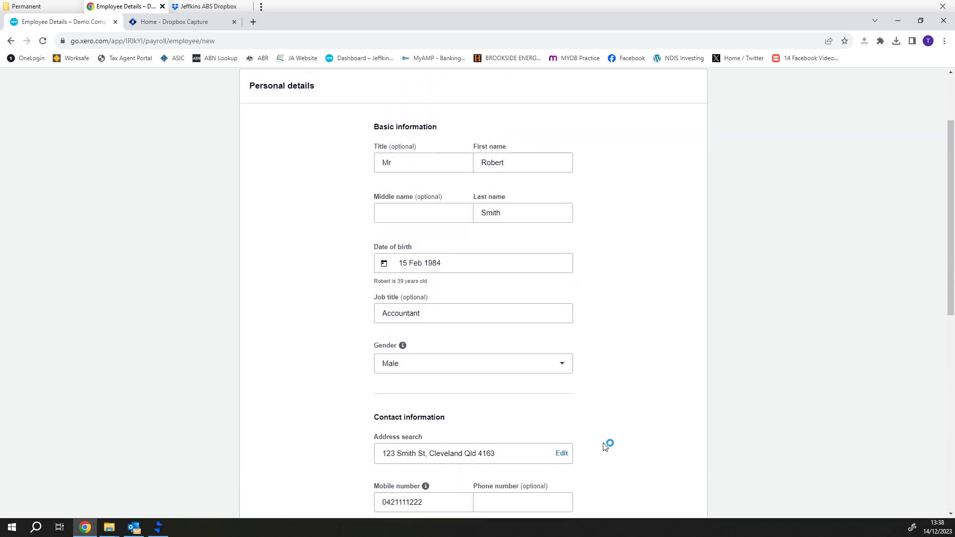
{"action": "scroll", "coordinate": [605, 446], "scroll_direction": "down", "scroll_amount": 13}
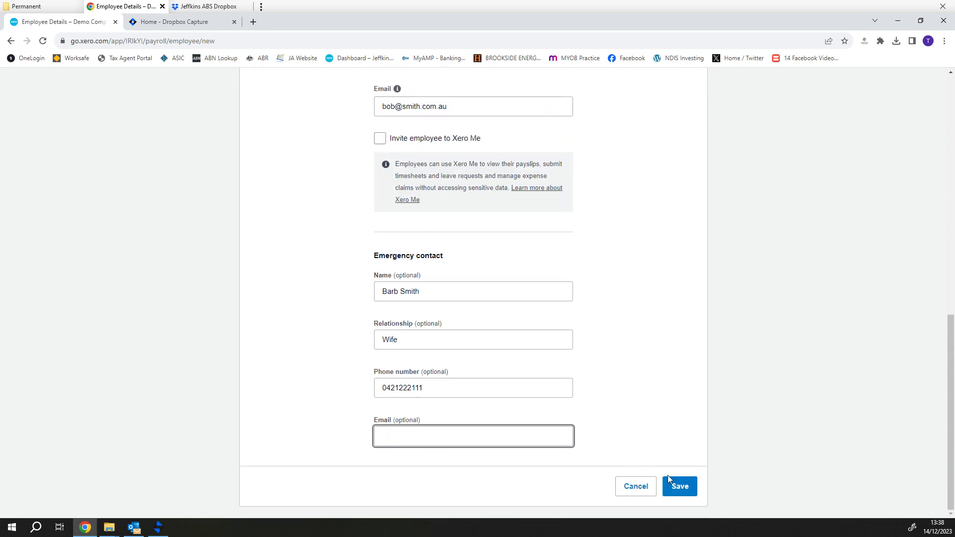
Save the new employee's personal details and go to the Employment tab
{"action": "left_click", "coordinate": [687, 487]}
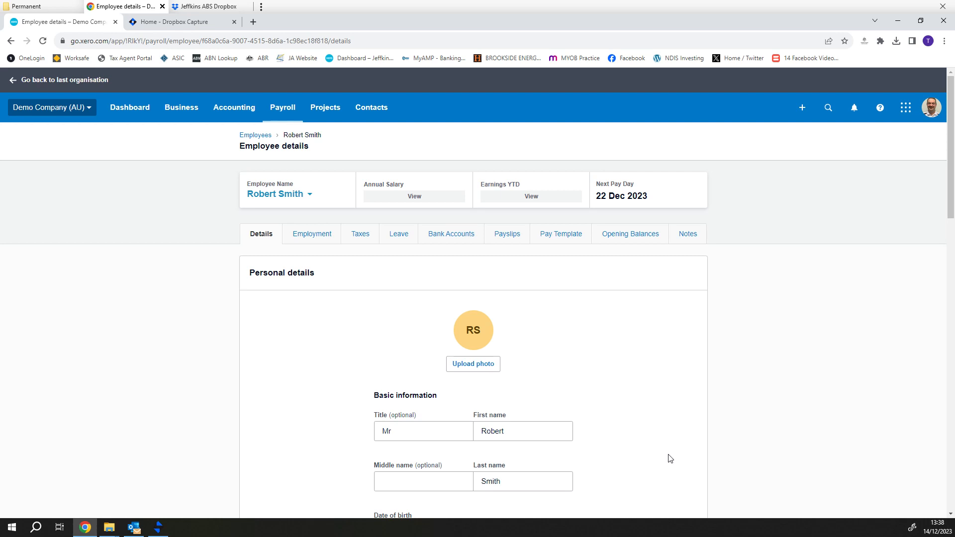
{"action": "scroll", "coordinate": [670, 458], "scroll_direction": "down", "scroll_amount": 1}
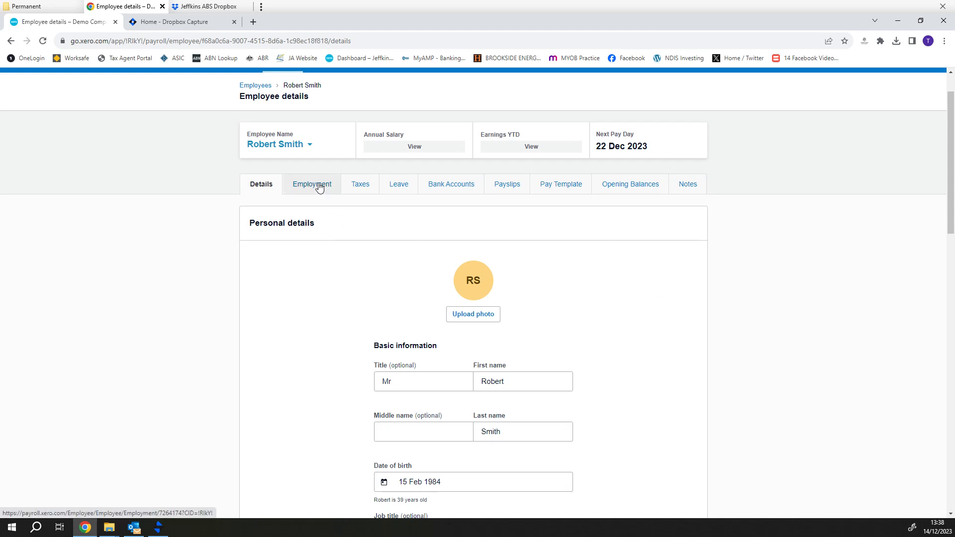
{"action": "left_click", "coordinate": [319, 187]}
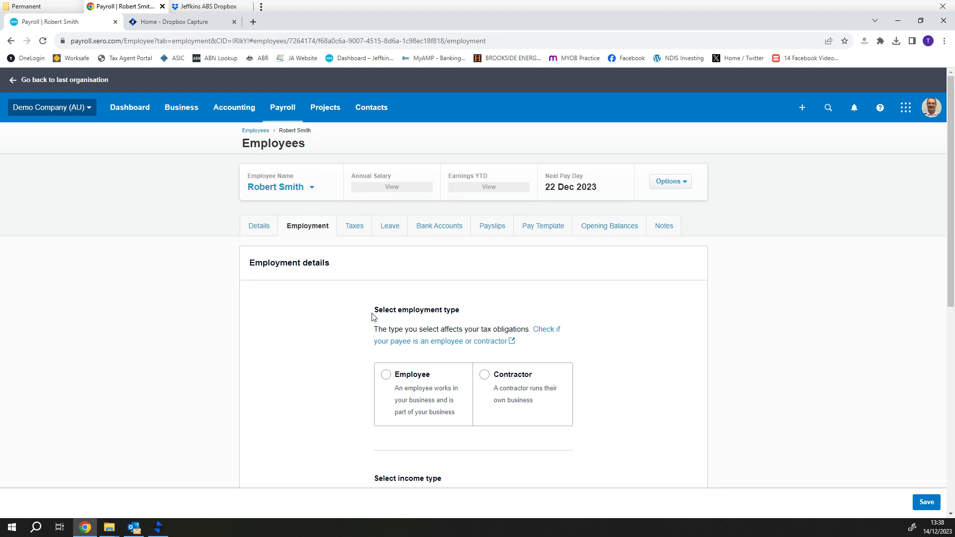
Select payee type Employee, income type Salary and wages, and employment basis Full-time
{"action": "scroll", "coordinate": [374, 317], "scroll_direction": "down", "scroll_amount": 1}
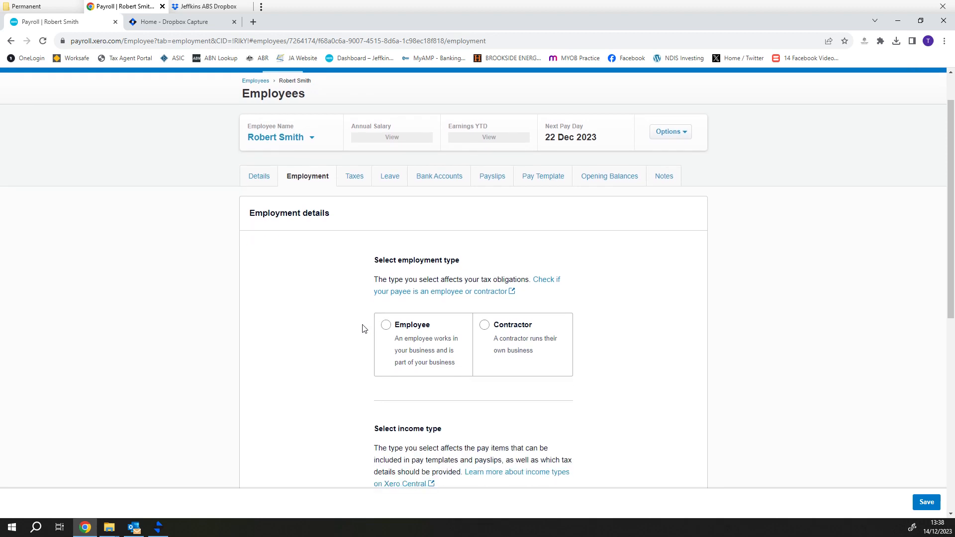
{"action": "scroll", "coordinate": [352, 327], "scroll_direction": "down", "scroll_amount": 1}
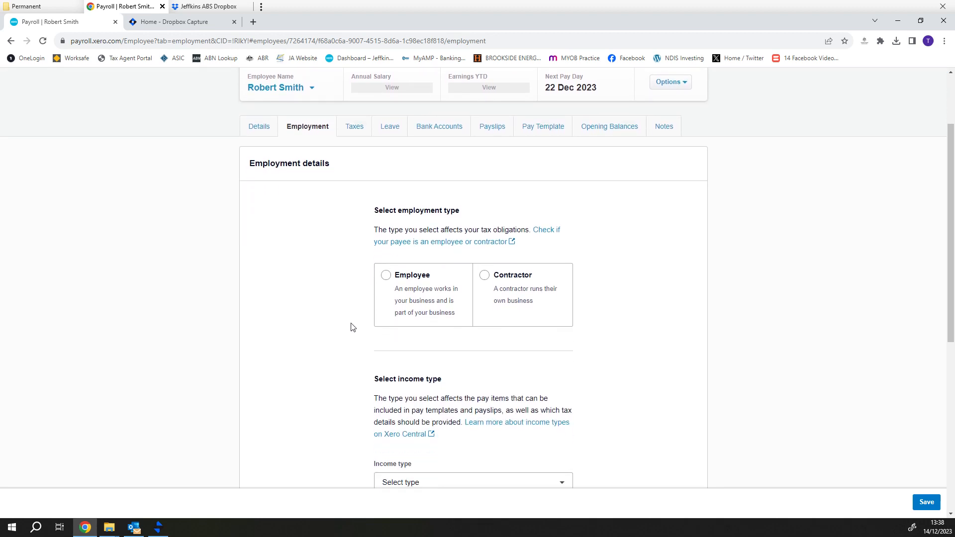
{"action": "left_click", "coordinate": [386, 277]}
{"action": "scroll", "coordinate": [502, 390], "scroll_direction": "down", "scroll_amount": 3}
{"action": "left_click", "coordinate": [448, 337]}
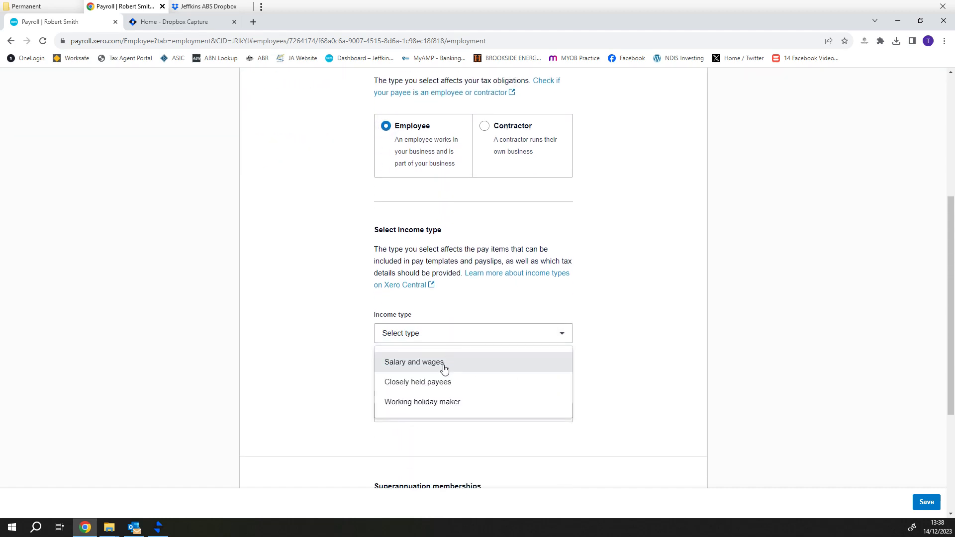
{"action": "left_click", "coordinate": [445, 366]}
{"action": "scroll", "coordinate": [444, 368], "scroll_direction": "down", "scroll_amount": 2}
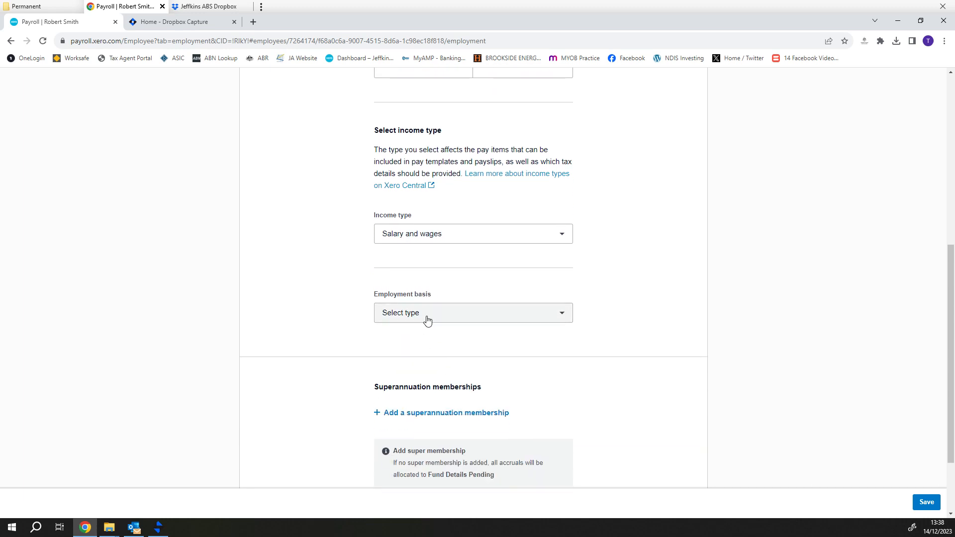
{"action": "left_click", "coordinate": [471, 230]}
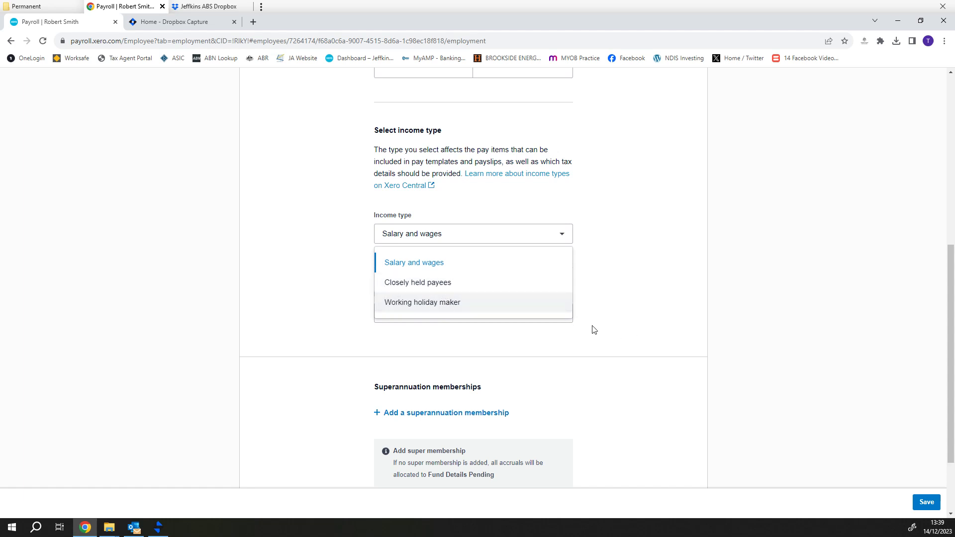
{"action": "left_click", "coordinate": [422, 268]}
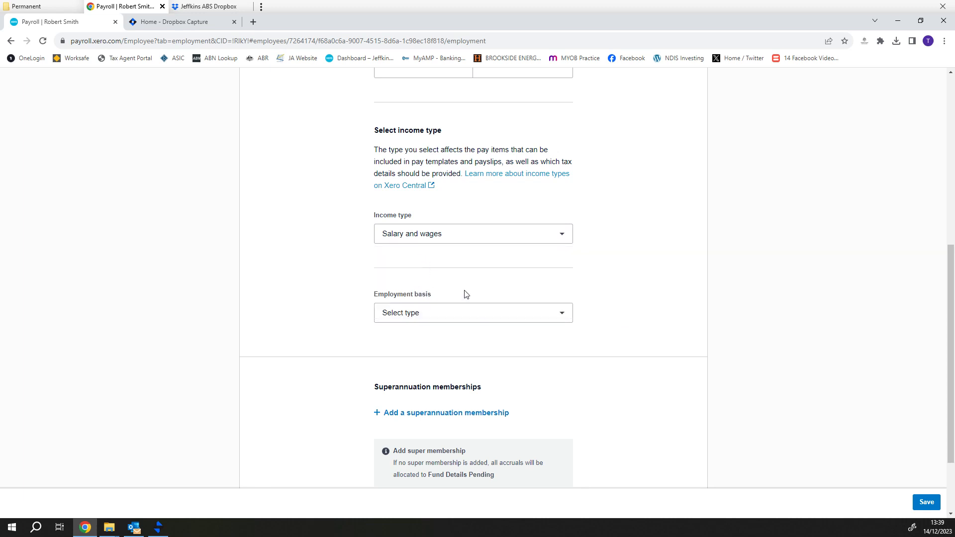
{"action": "left_click", "coordinate": [489, 313]}
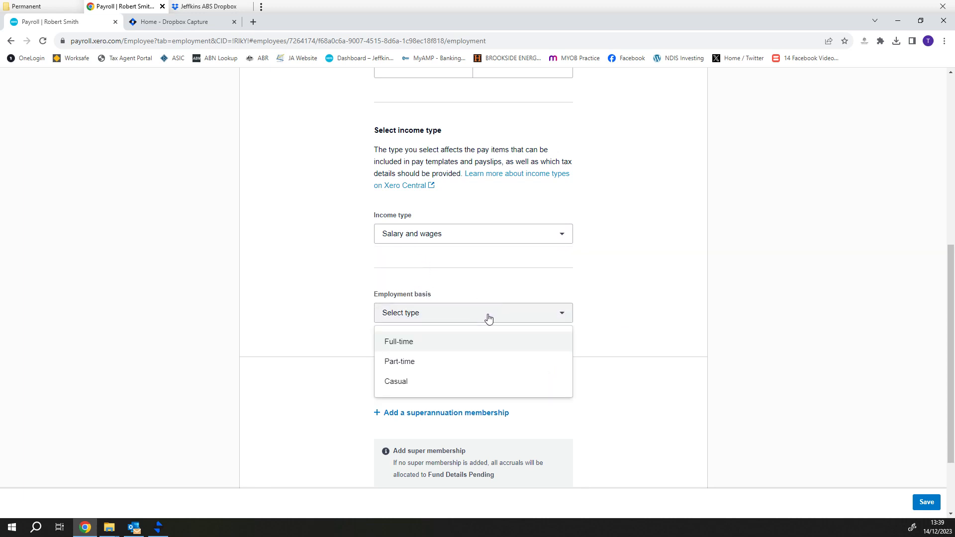
{"action": "left_click", "coordinate": [429, 343]}
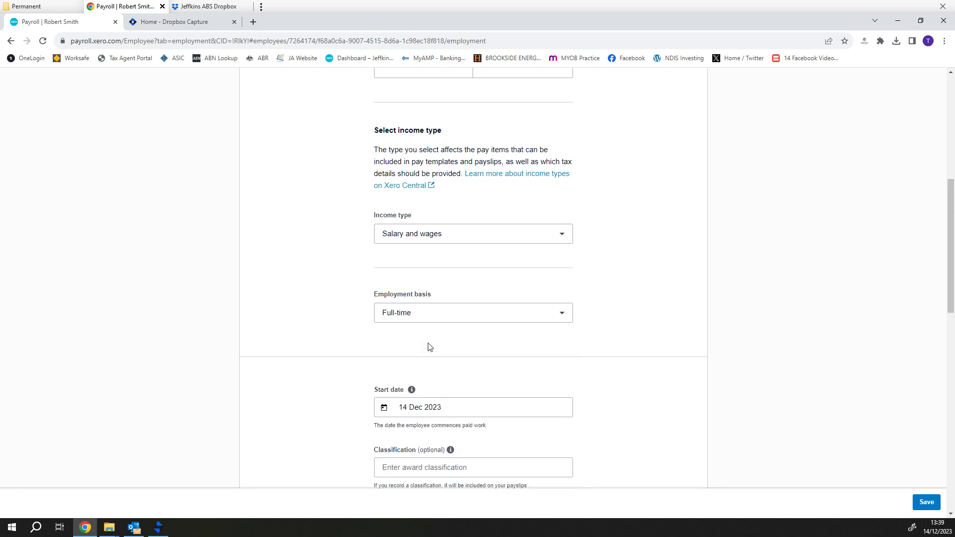
{"action": "scroll", "coordinate": [430, 346], "scroll_direction": "down", "scroll_amount": 2}
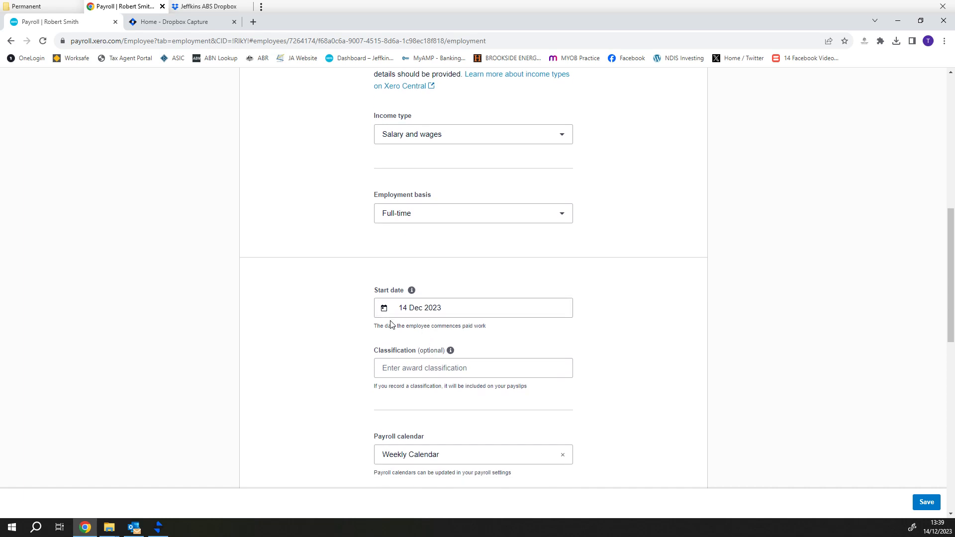
{"action": "scroll", "coordinate": [465, 365], "scroll_direction": "down", "scroll_amount": 2}
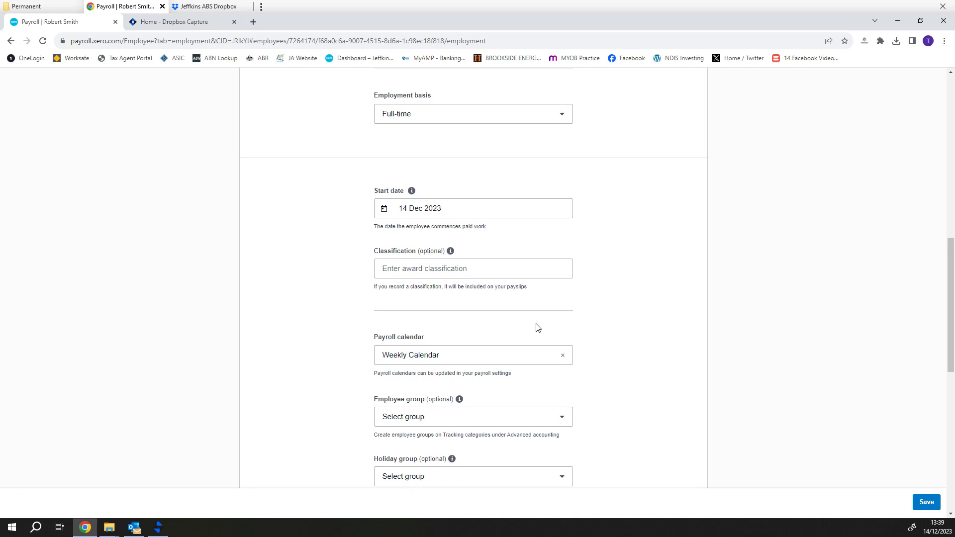
{"action": "scroll", "coordinate": [534, 326], "scroll_direction": "down", "scroll_amount": 2}
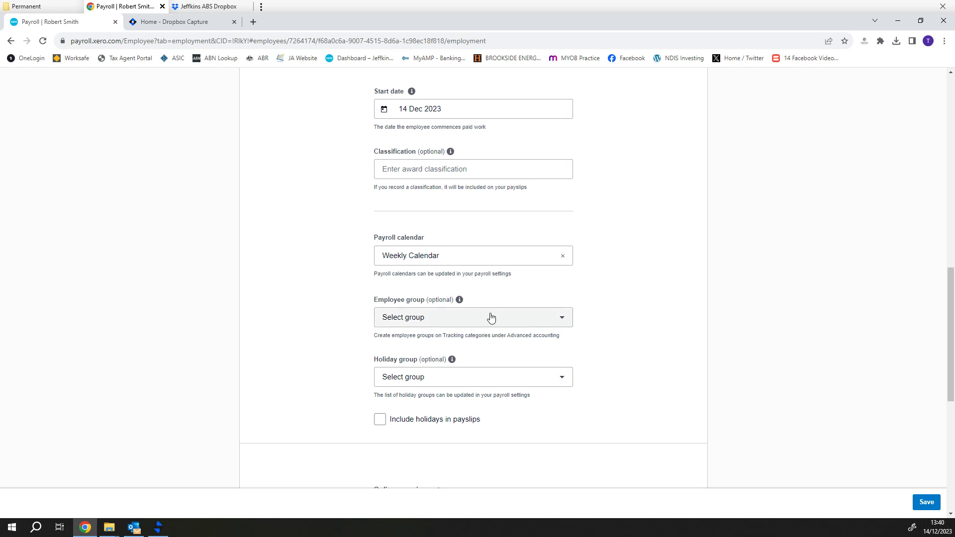
{"action": "left_click", "coordinate": [522, 319]}
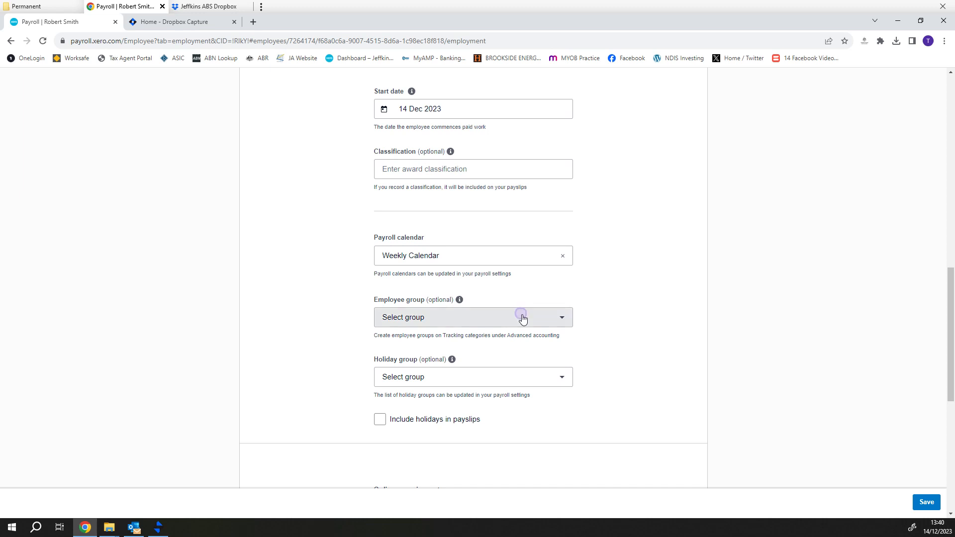
{"action": "left_click", "coordinate": [523, 319]}
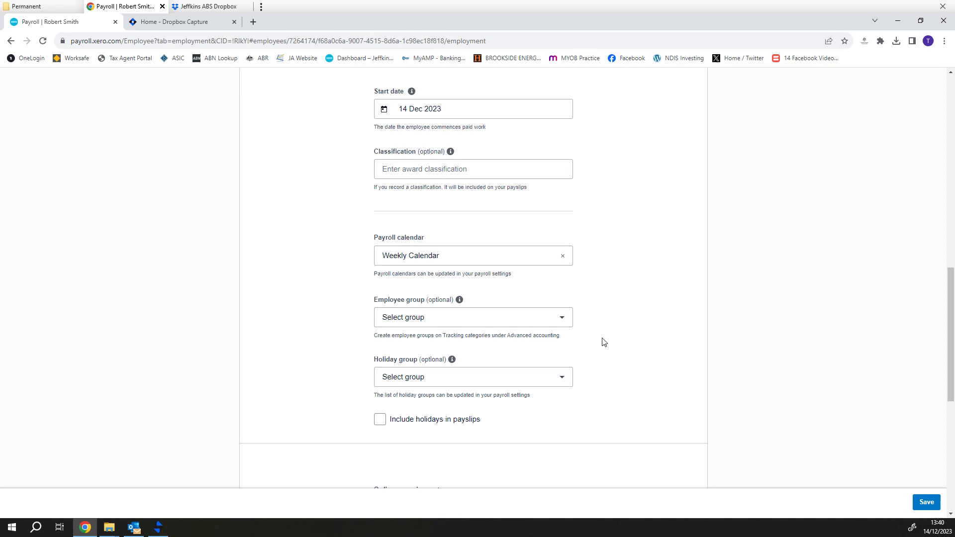
{"action": "scroll", "coordinate": [601, 342], "scroll_direction": "down", "scroll_amount": 1}
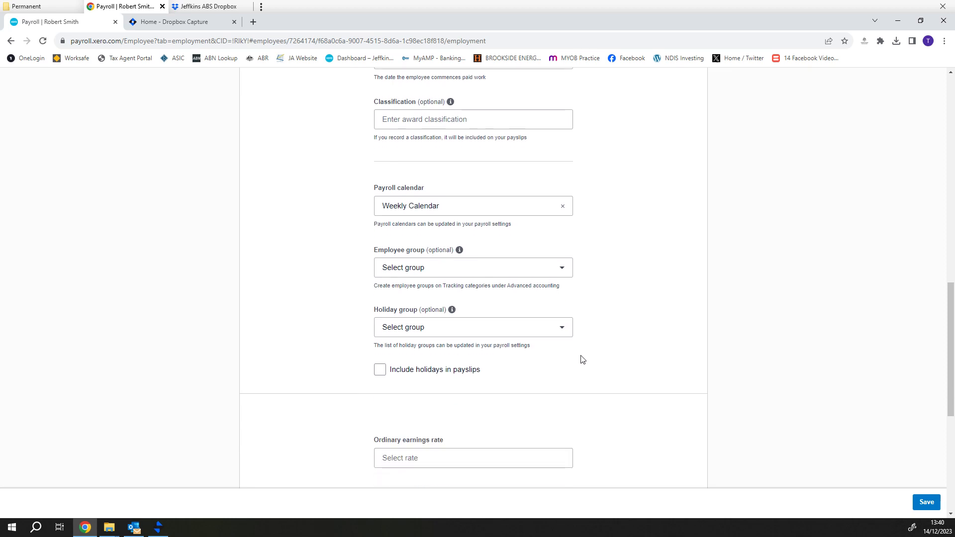
Choose Victoria as the holiday group and tick Include holidays in payslips
{"action": "left_click", "coordinate": [559, 331]}
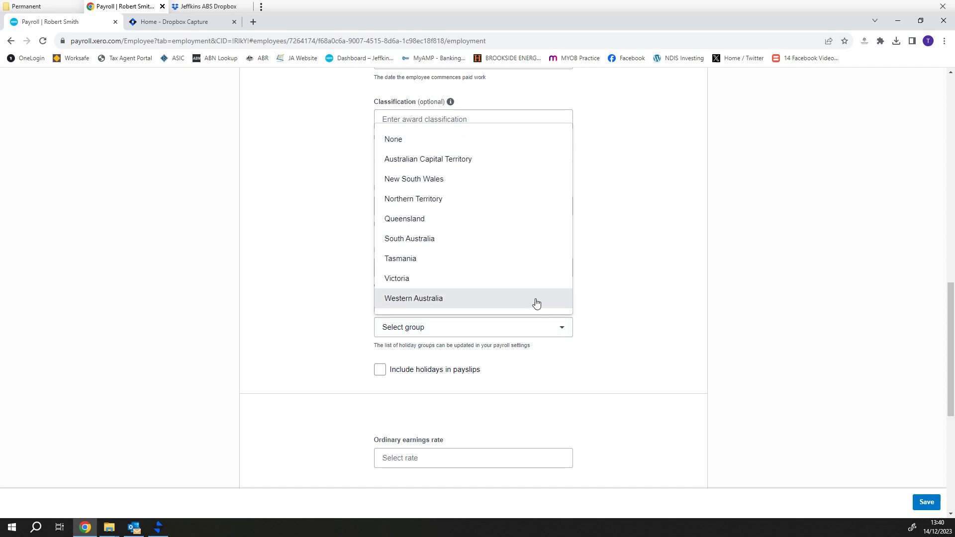
{"action": "left_click", "coordinate": [529, 286]}
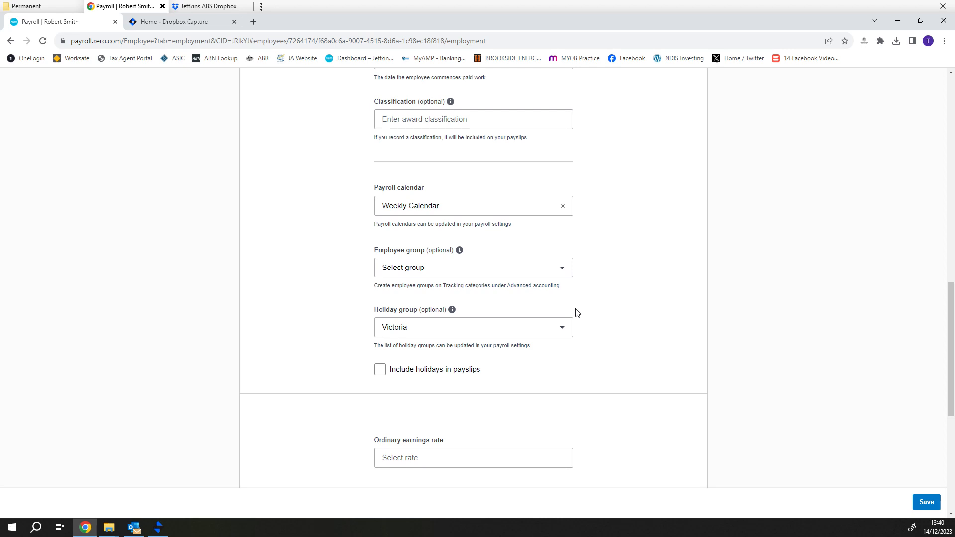
{"action": "left_click", "coordinate": [378, 370]}
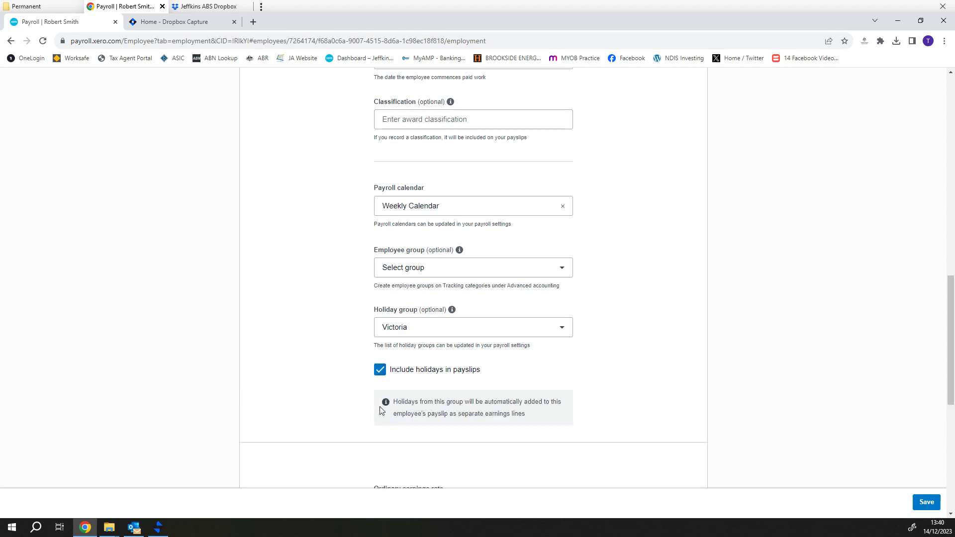
{"action": "scroll", "coordinate": [565, 423], "scroll_direction": "down", "scroll_amount": 2}
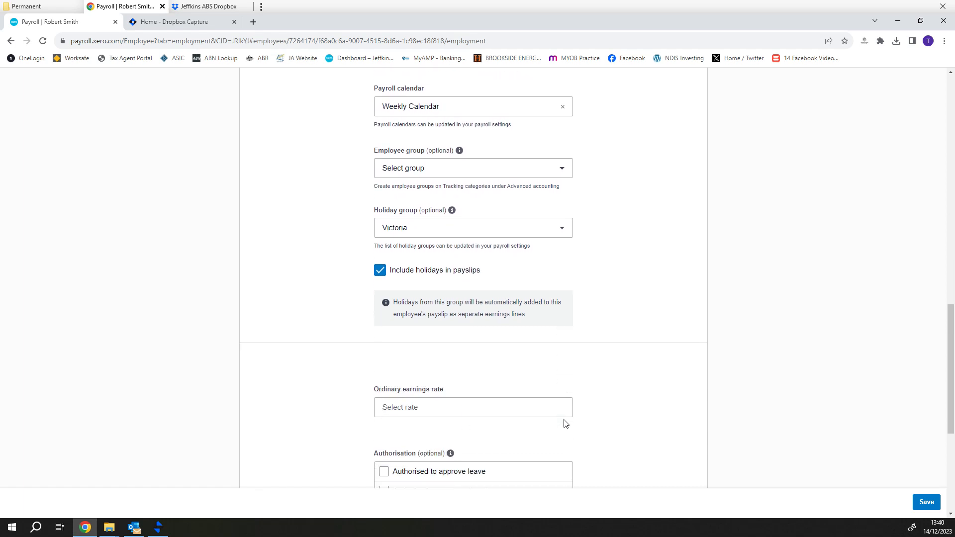
Choose Ordinary Hours as the ordinary earnings rate, leaving authorisation options unchecked
{"action": "scroll", "coordinate": [566, 423], "scroll_direction": "down", "scroll_amount": 2}
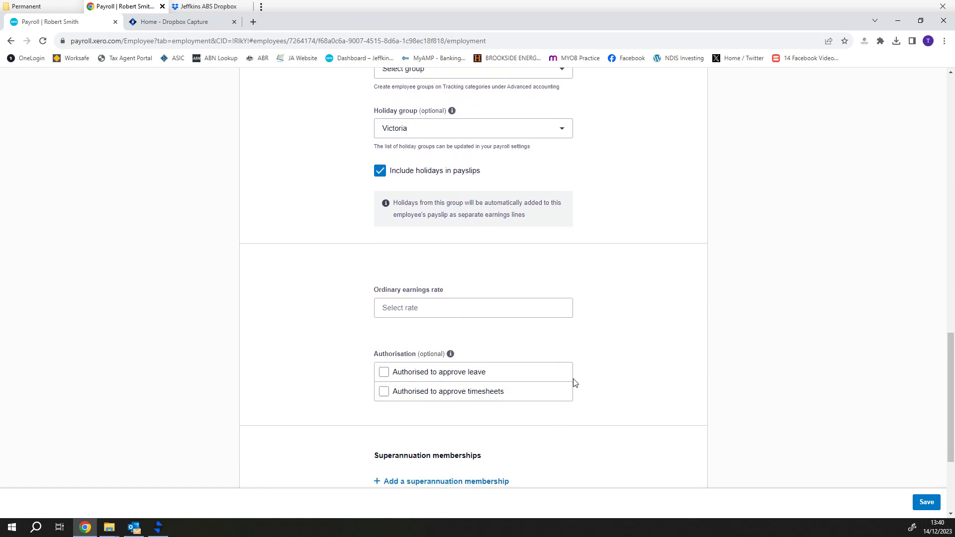
{"action": "scroll", "coordinate": [571, 383], "scroll_direction": "down", "scroll_amount": 1}
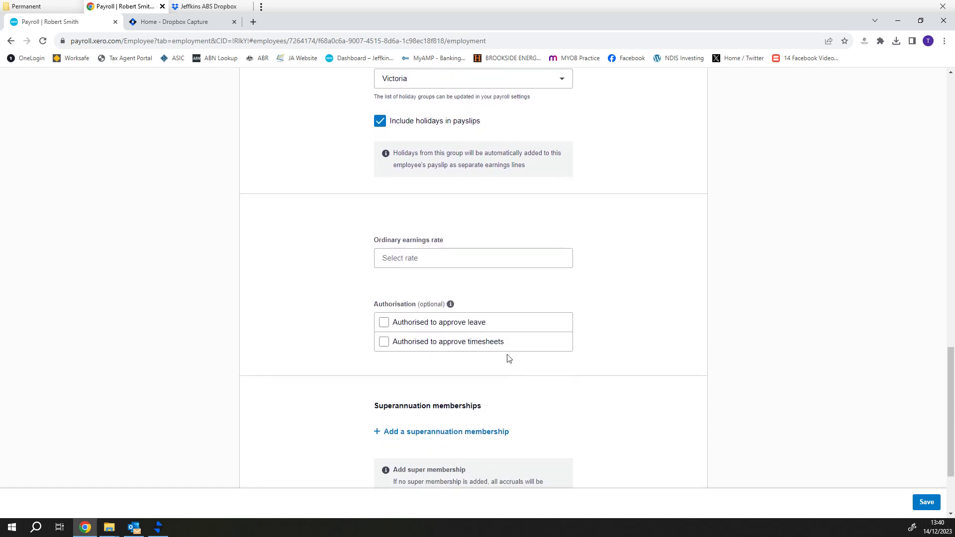
{"action": "left_click", "coordinate": [452, 257]}
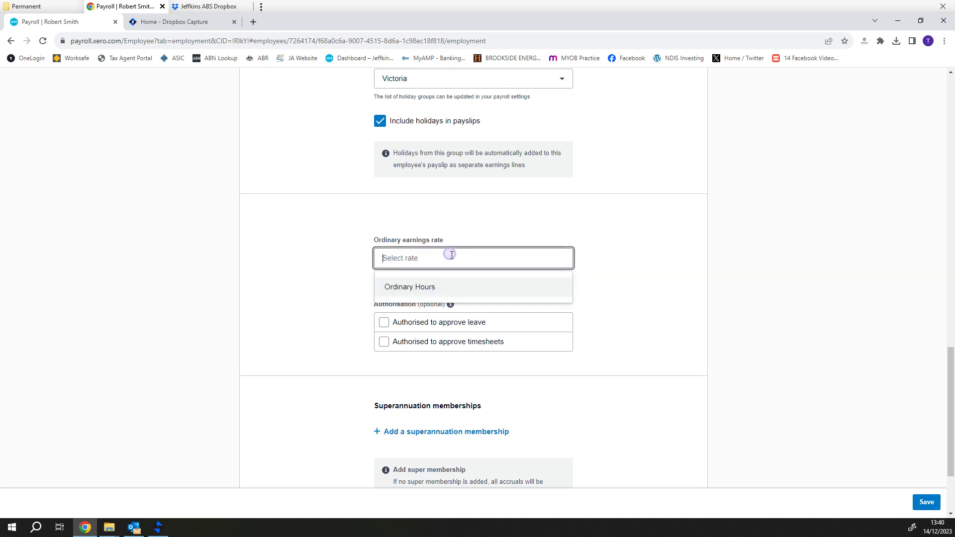
{"action": "left_click", "coordinate": [434, 291]}
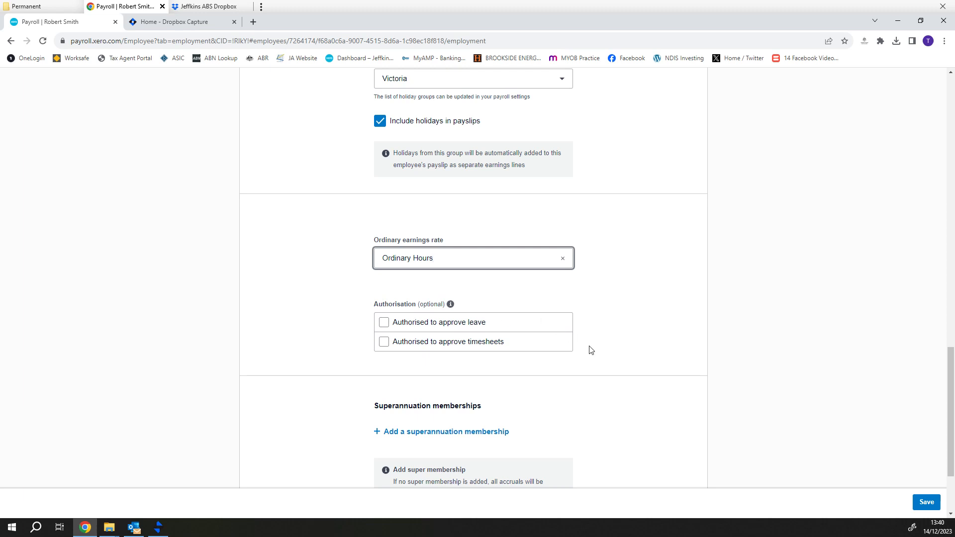
{"action": "scroll", "coordinate": [591, 350], "scroll_direction": "down", "scroll_amount": 1}
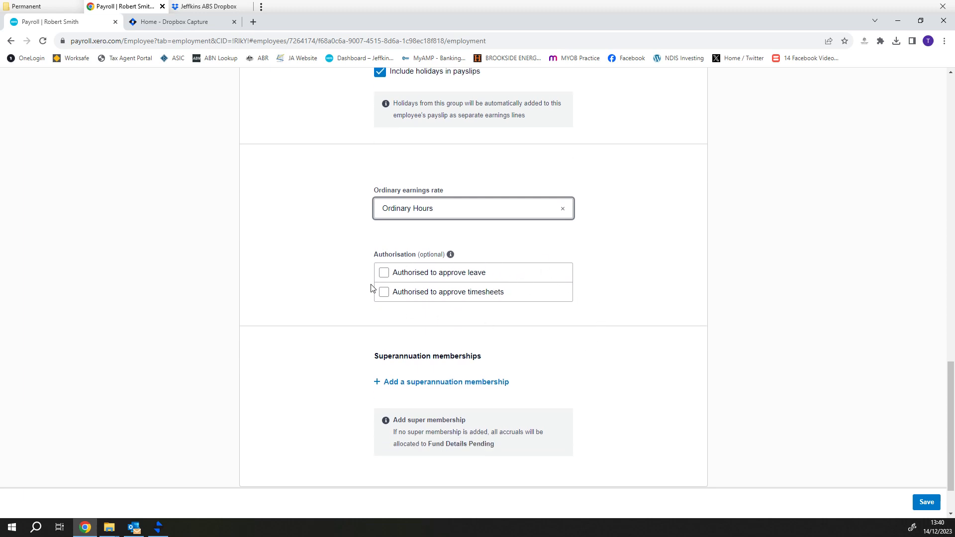
{"action": "scroll", "coordinate": [555, 330], "scroll_direction": "down", "scroll_amount": 2}
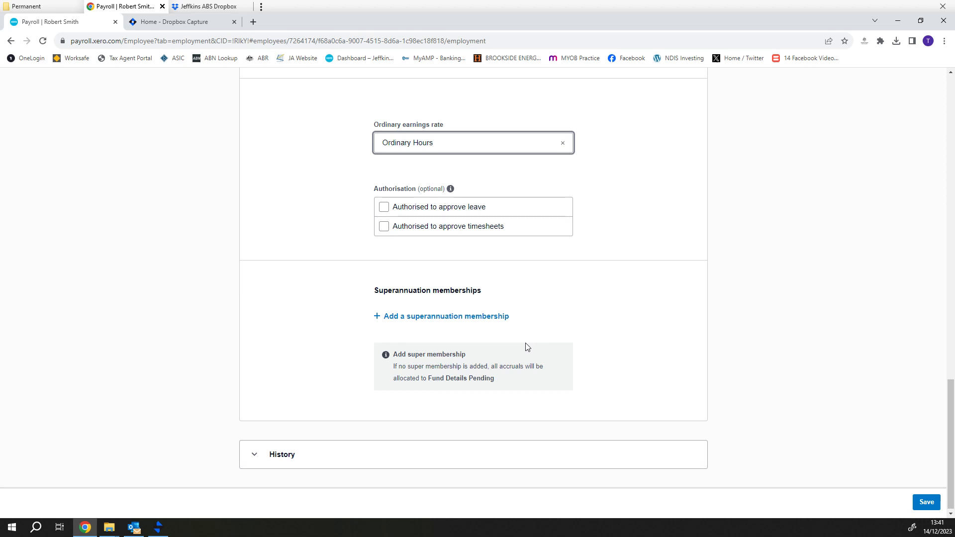
Add a HESTA Super (HESTA) superannuation membership with the employee's member number
{"action": "left_click", "coordinate": [475, 320]}
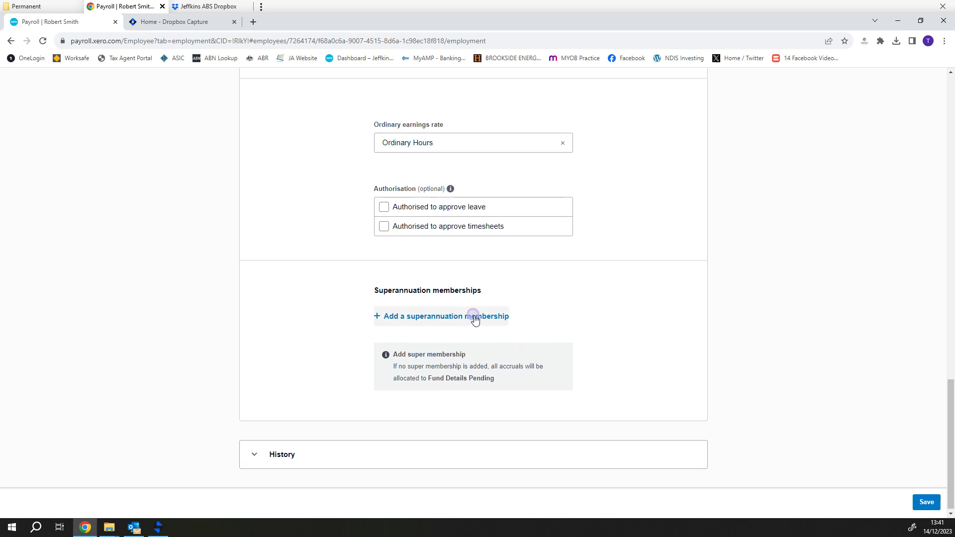
{"action": "left_click", "coordinate": [458, 263]}
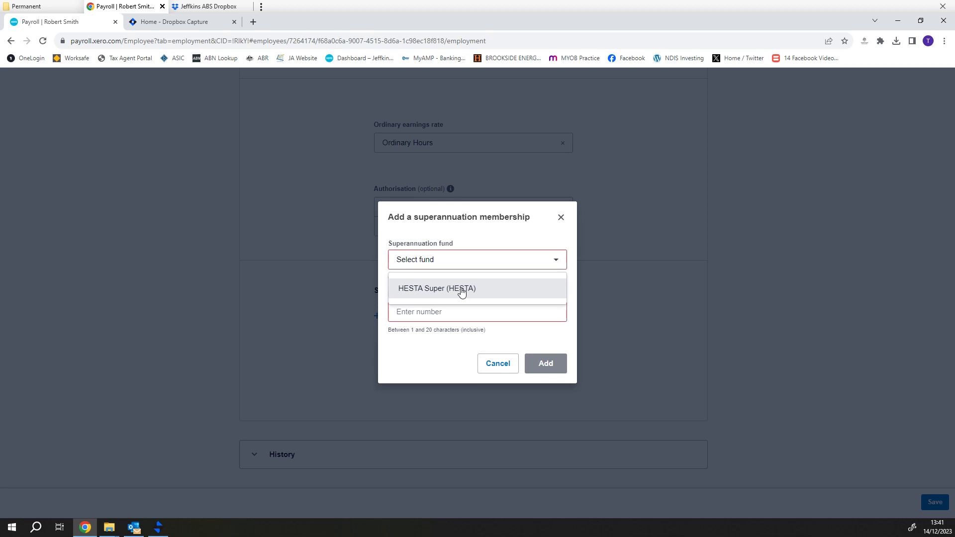
{"action": "left_click", "coordinate": [462, 290]}
{"action": "left_click", "coordinate": [463, 310]}
{"action": "type", "text": "1"}
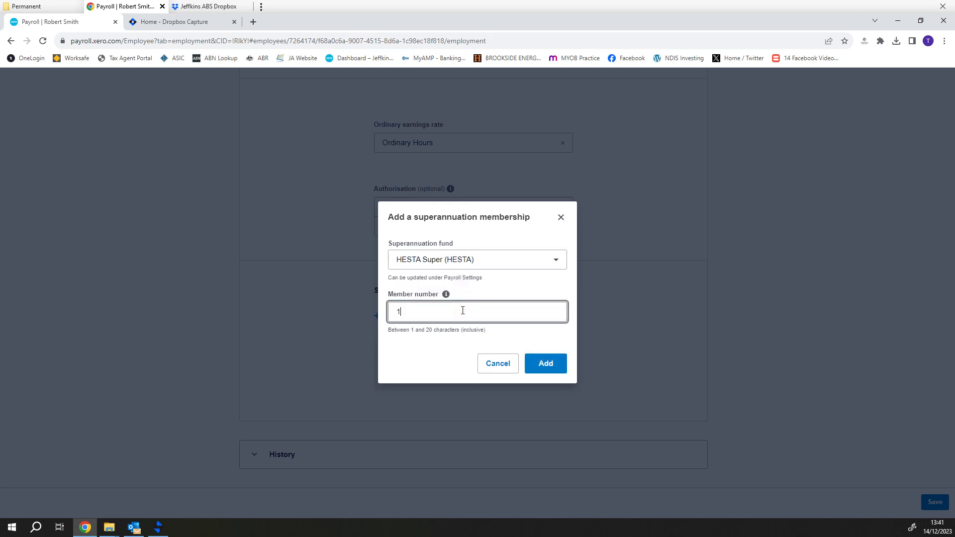
{"action": "type", "text": "11555222"}
{"action": "left_click", "coordinate": [550, 361]}
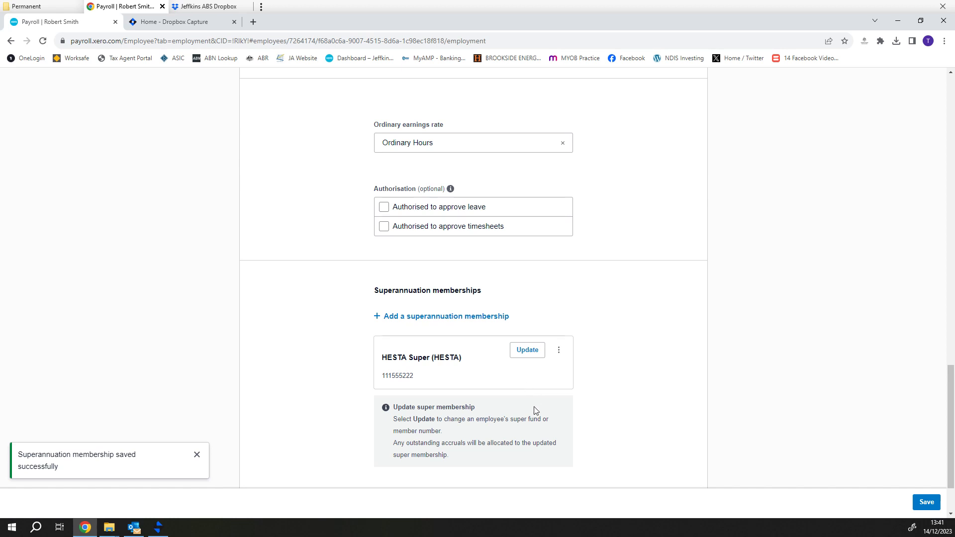
Review the Employment tab, save it, and move to the Taxes tab
{"action": "scroll", "coordinate": [719, 384], "scroll_direction": "up", "scroll_amount": 9}
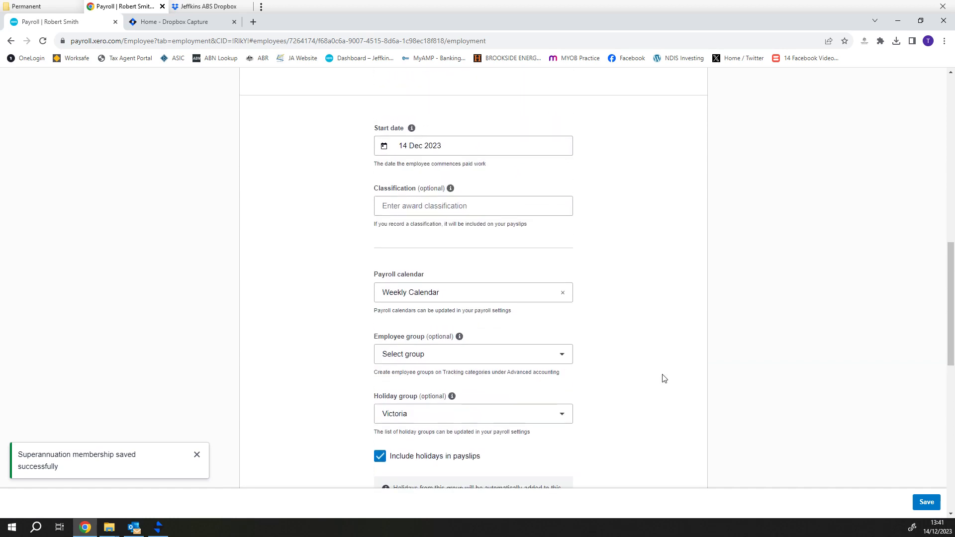
{"action": "scroll", "coordinate": [664, 379], "scroll_direction": "up", "scroll_amount": 6}
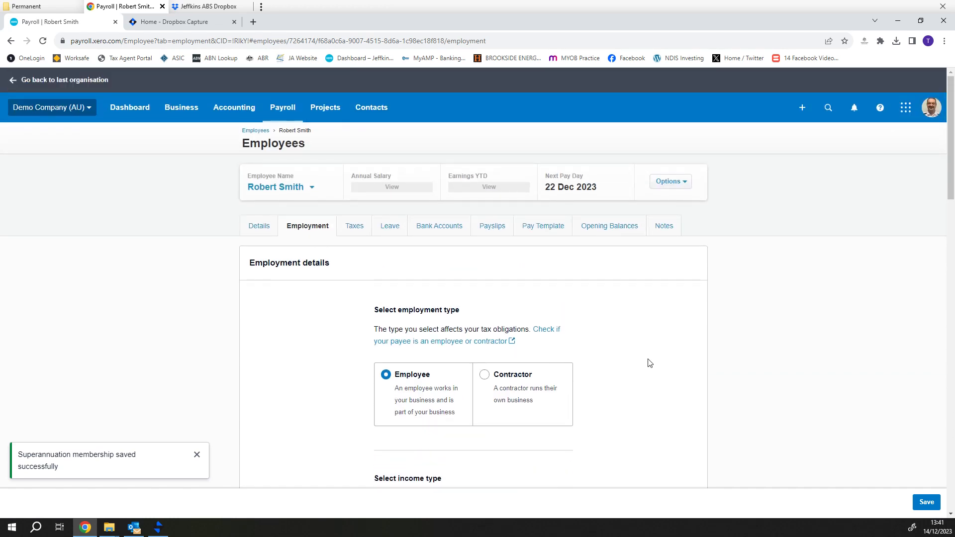
{"action": "scroll", "coordinate": [650, 363], "scroll_direction": "down", "scroll_amount": 5}
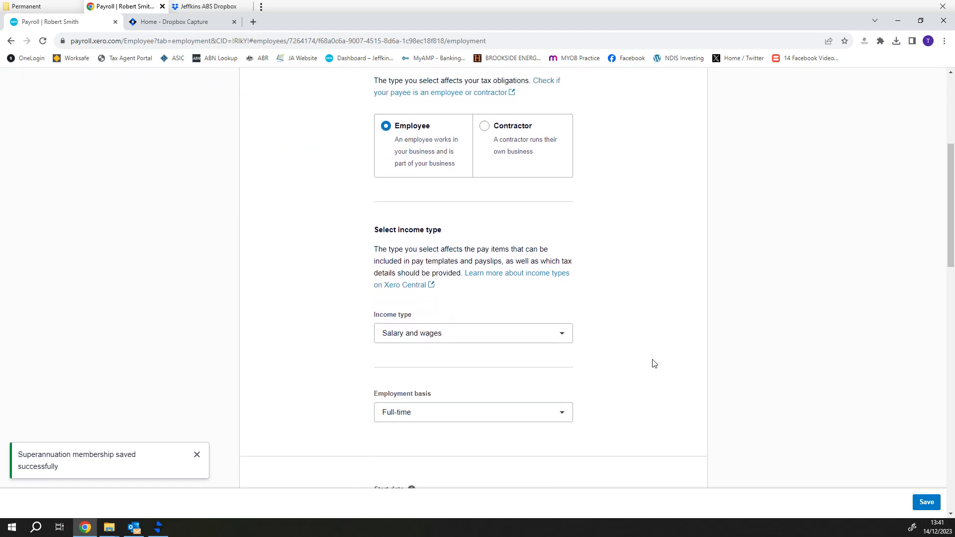
{"action": "scroll", "coordinate": [654, 363], "scroll_direction": "down", "scroll_amount": 8}
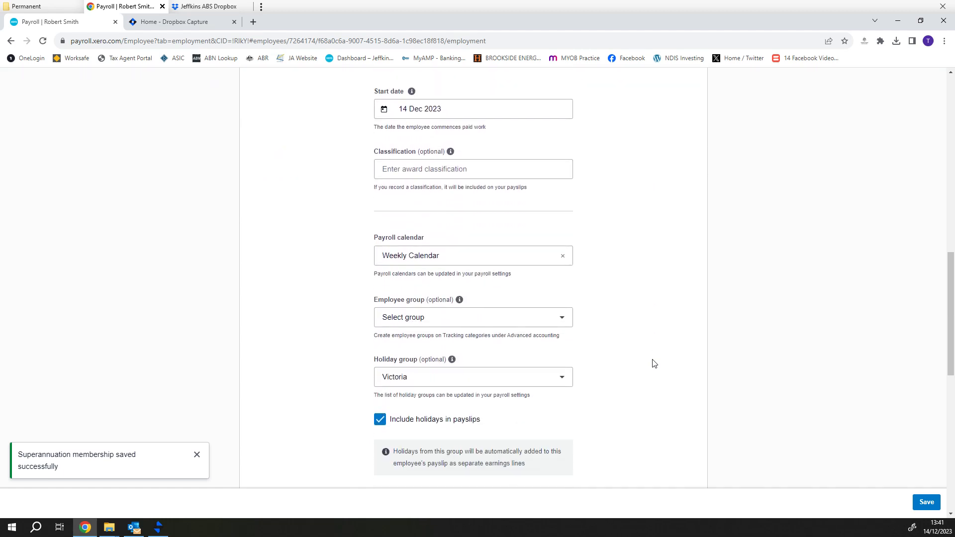
{"action": "scroll", "coordinate": [654, 364], "scroll_direction": "down", "scroll_amount": 8}
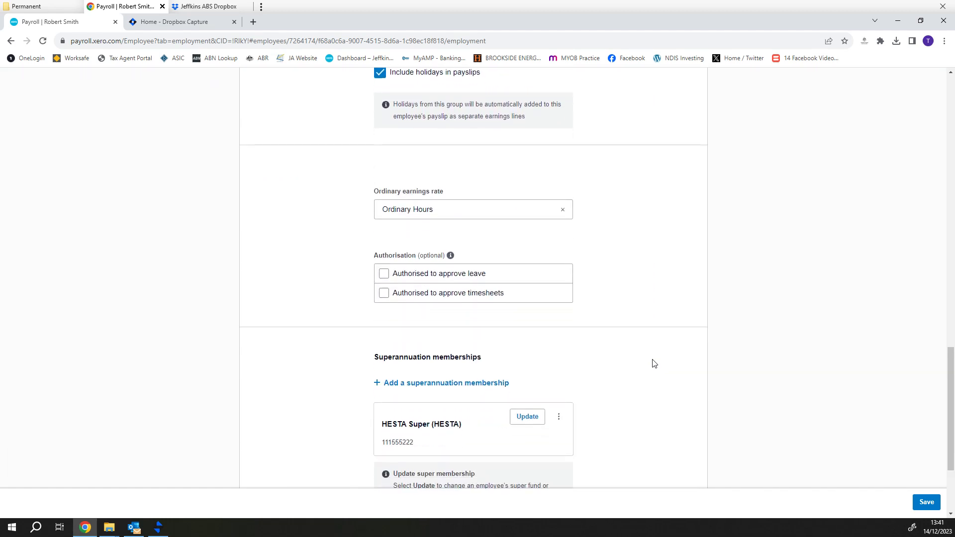
{"action": "scroll", "coordinate": [654, 364], "scroll_direction": "down", "scroll_amount": 3}
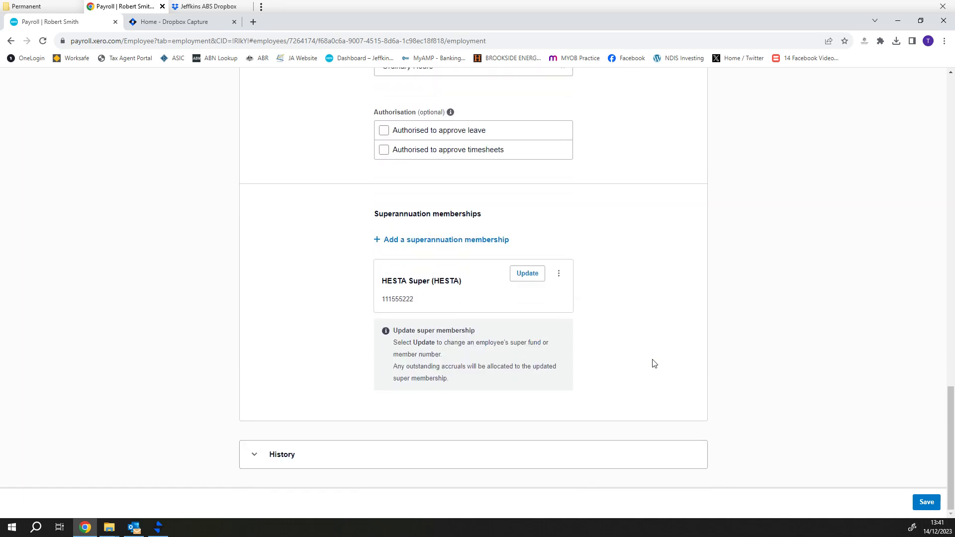
{"action": "scroll", "coordinate": [661, 374], "scroll_direction": "up", "scroll_amount": 10}
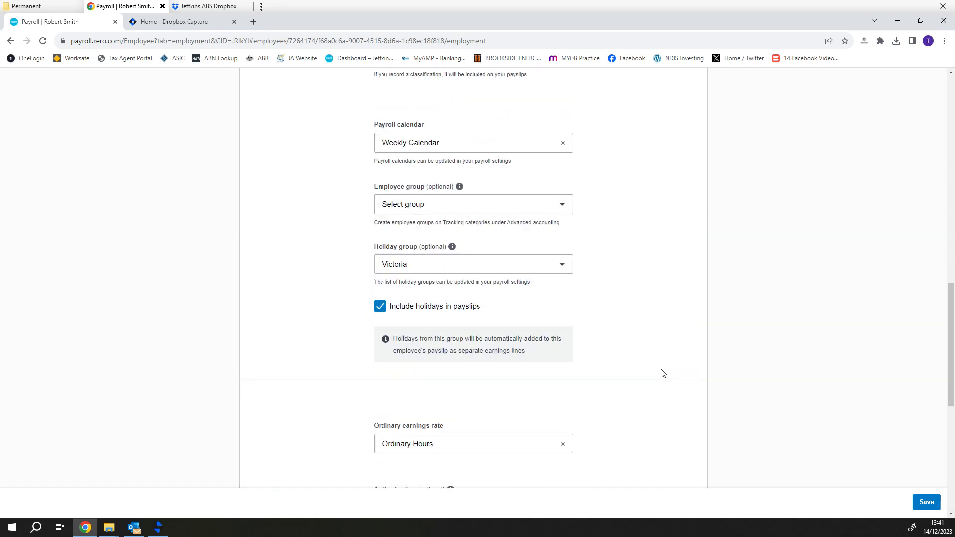
{"action": "left_click", "coordinate": [928, 501]}
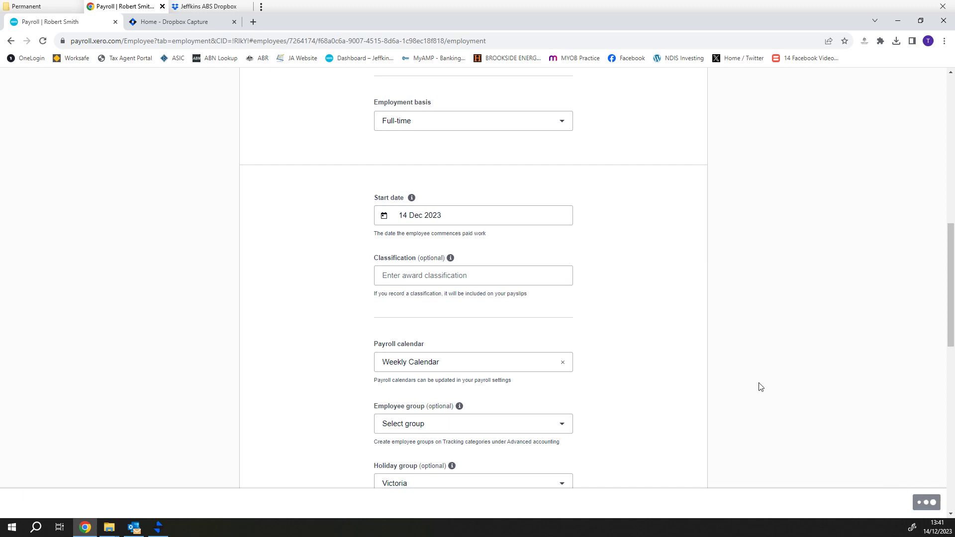
{"action": "scroll", "coordinate": [659, 337], "scroll_direction": "down", "scroll_amount": 3}
{"action": "scroll", "coordinate": [653, 341], "scroll_direction": "up", "scroll_amount": 14}
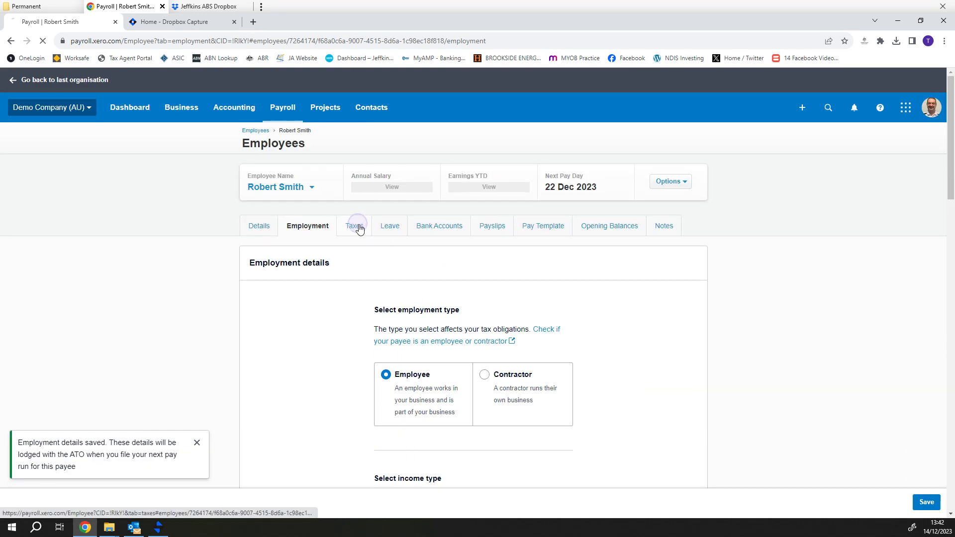
{"action": "left_click", "coordinate": [356, 226]}
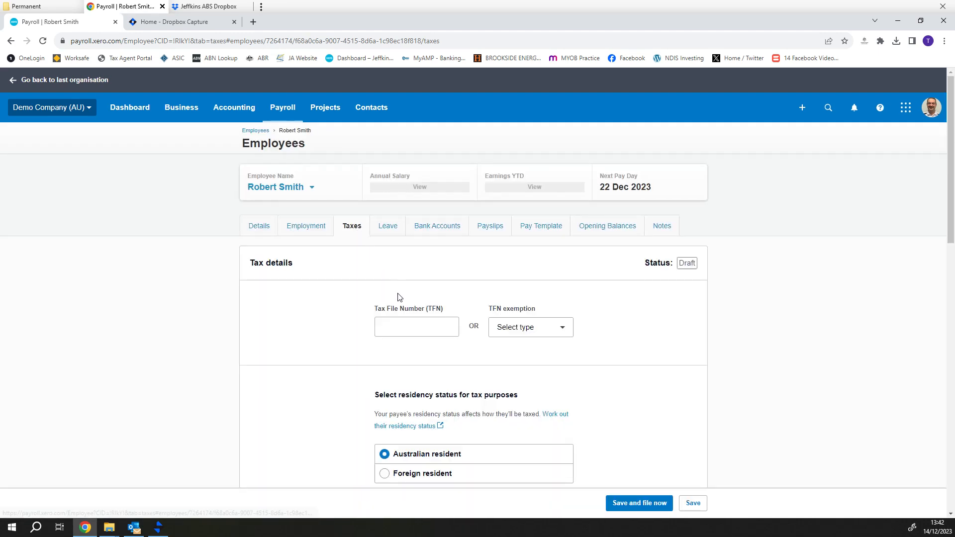
Enter the employee's tax file number, which Xero flags as not a valid TFN
{"action": "left_click", "coordinate": [409, 328]}
{"action": "type", "text": "111"}
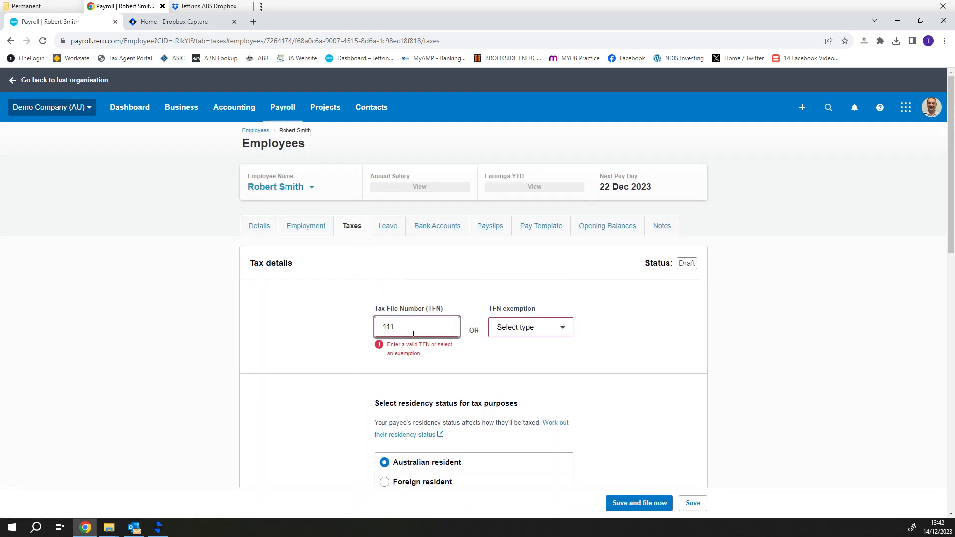
{"action": "type", "text": "222333"}
{"action": "key", "text": "Tab"}
{"action": "scroll", "coordinate": [473, 365], "scroll_direction": "down", "scroll_amount": 2}
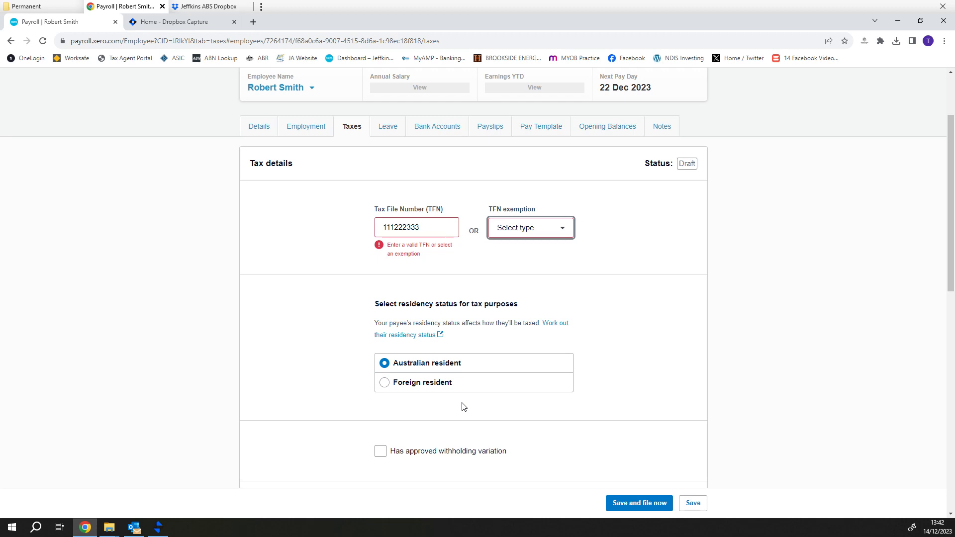
{"action": "scroll", "coordinate": [463, 407], "scroll_direction": "down", "scroll_amount": 1}
{"action": "scroll", "coordinate": [485, 412], "scroll_direction": "down", "scroll_amount": 1}
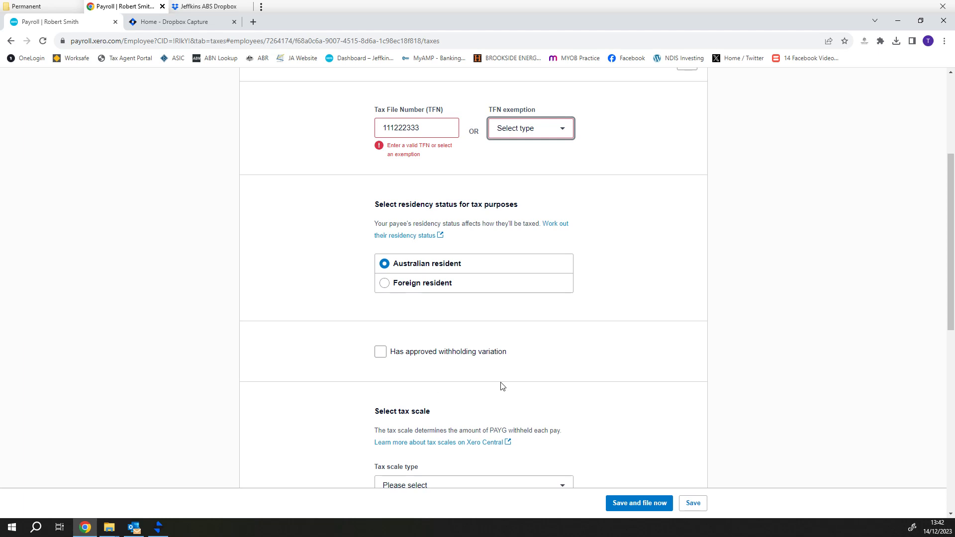
{"action": "scroll", "coordinate": [502, 386], "scroll_direction": "down", "scroll_amount": 2}
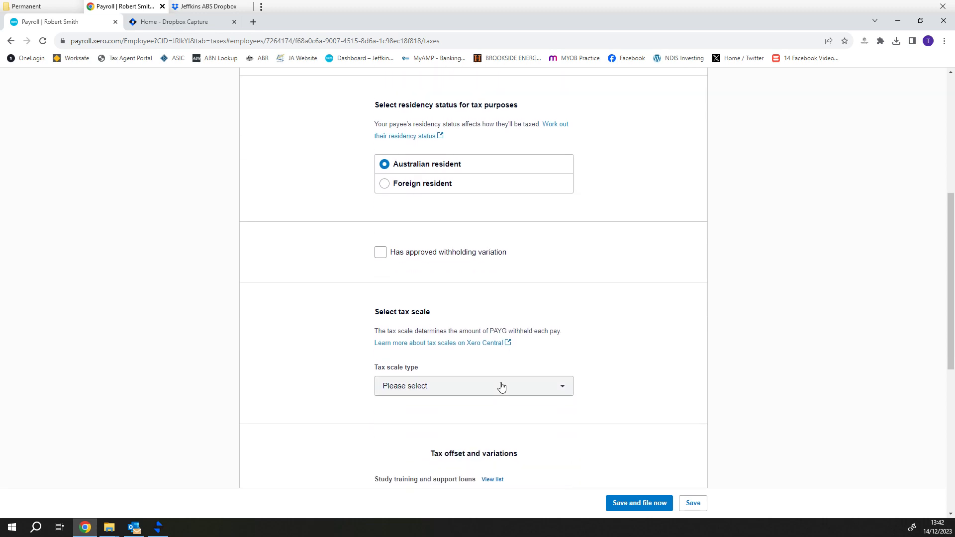
Choose Regular as the tax scale type and review the offset and leave loading options below
{"action": "left_click", "coordinate": [513, 388]}
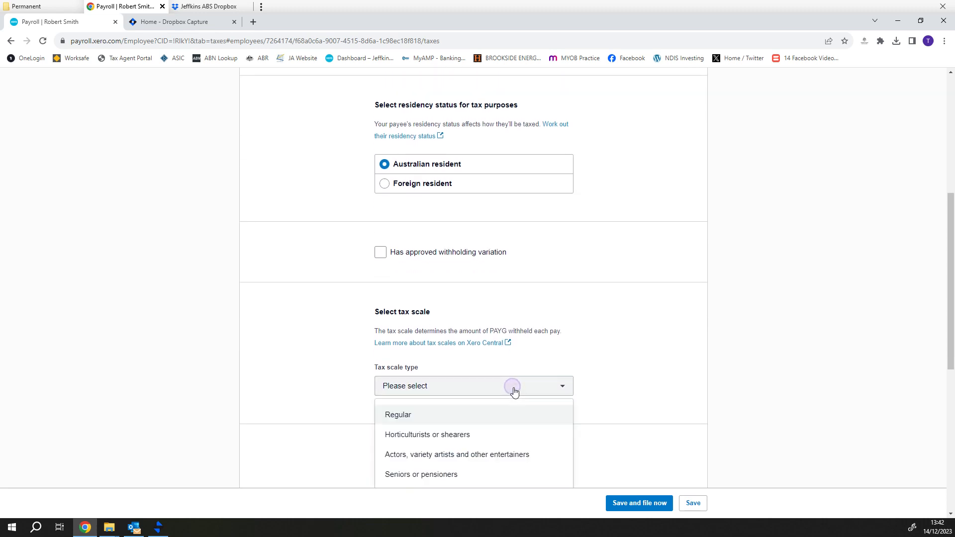
{"action": "left_click", "coordinate": [449, 417]}
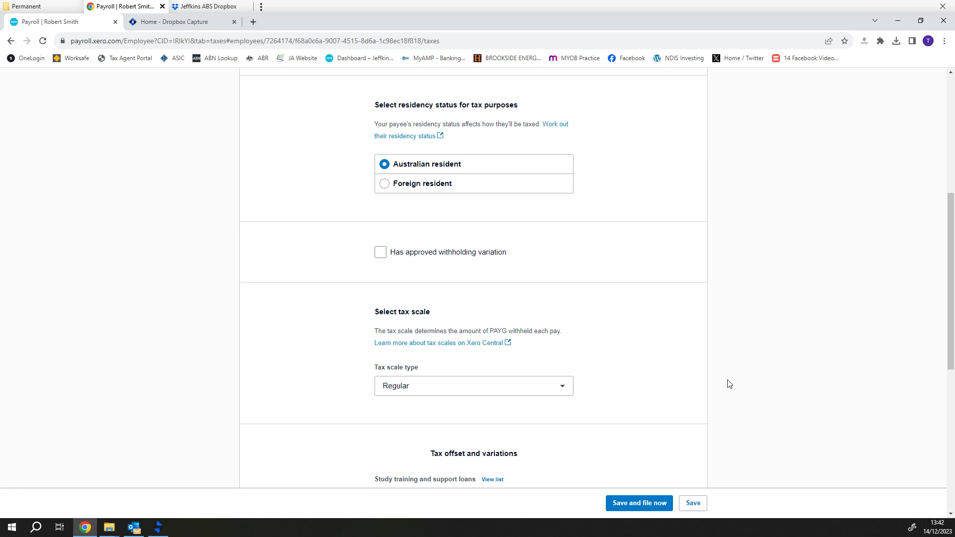
{"action": "left_click", "coordinate": [742, 380]}
{"action": "scroll", "coordinate": [749, 388], "scroll_direction": "down", "scroll_amount": 2}
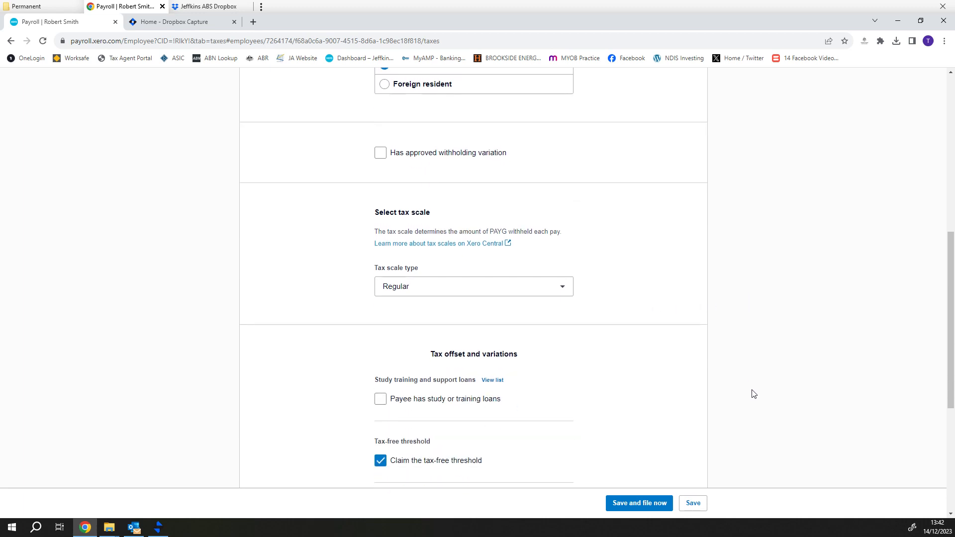
{"action": "scroll", "coordinate": [755, 392], "scroll_direction": "down", "scroll_amount": 1}
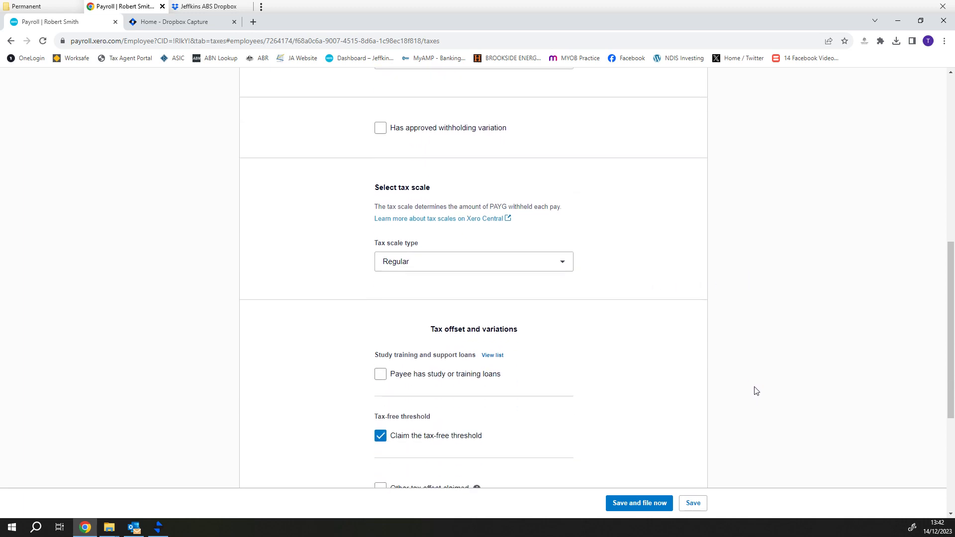
{"action": "scroll", "coordinate": [755, 391], "scroll_direction": "down", "scroll_amount": 2}
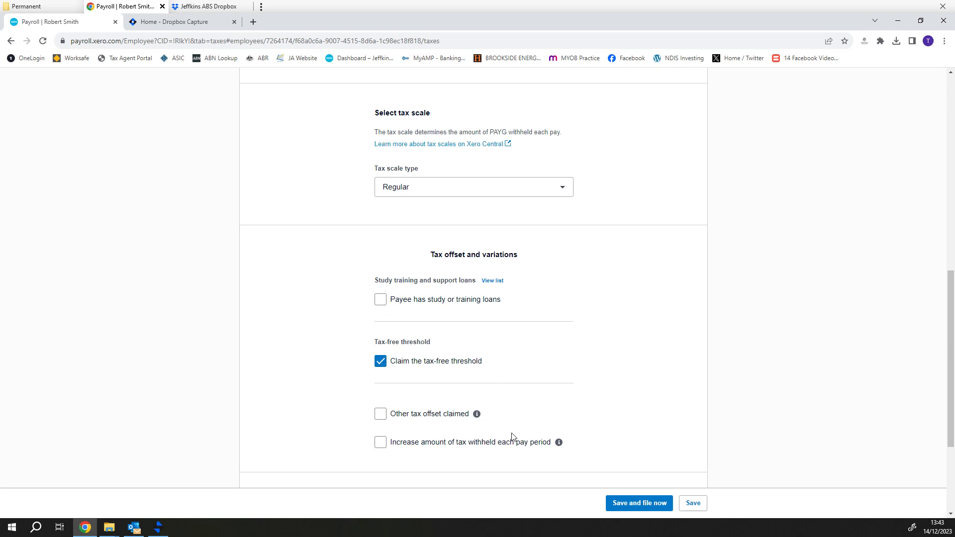
{"action": "scroll", "coordinate": [514, 436], "scroll_direction": "down", "scroll_amount": 1}
{"action": "scroll", "coordinate": [513, 436], "scroll_direction": "down", "scroll_amount": 1}
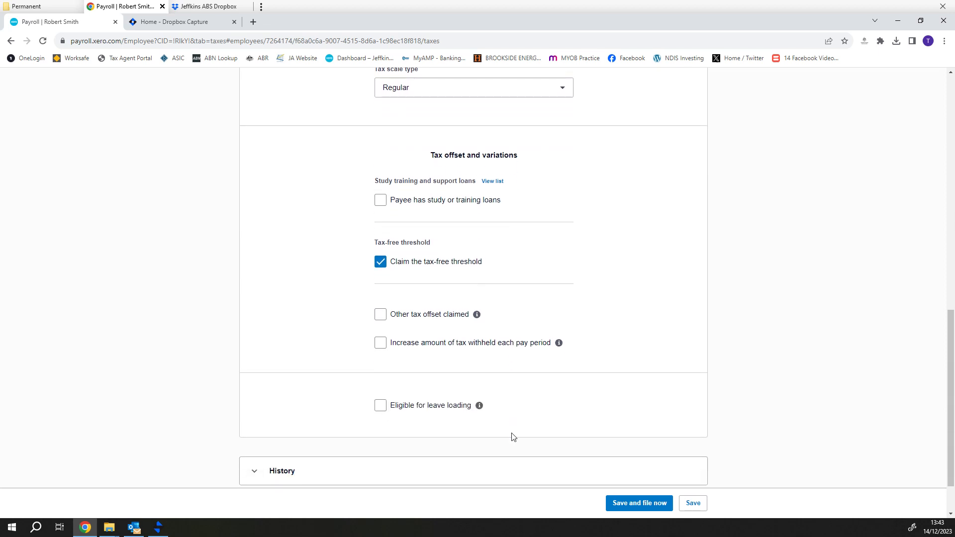
{"action": "scroll", "coordinate": [513, 437], "scroll_direction": "up", "scroll_amount": 2}
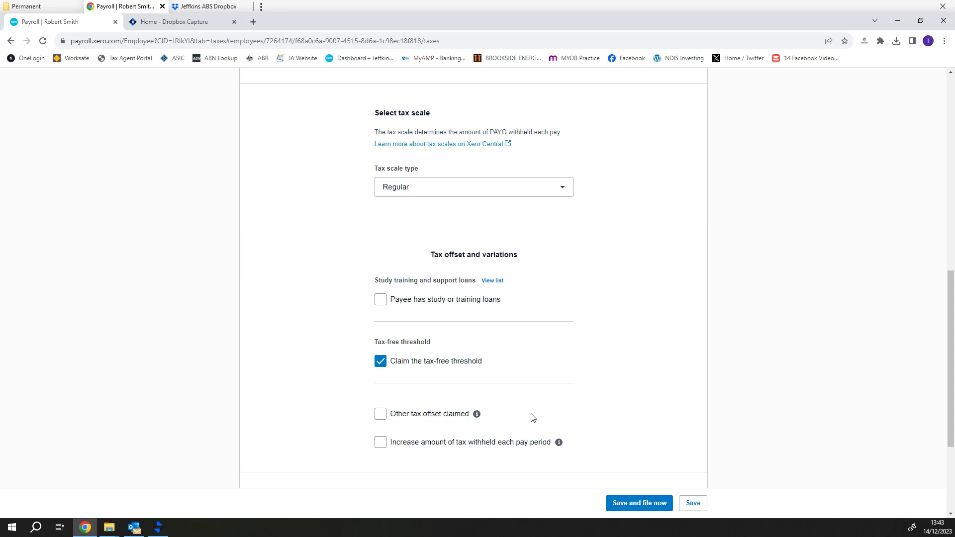
{"action": "scroll", "coordinate": [532, 417], "scroll_direction": "down", "scroll_amount": 1}
{"action": "scroll", "coordinate": [532, 417], "scroll_direction": "down", "scroll_amount": 2}
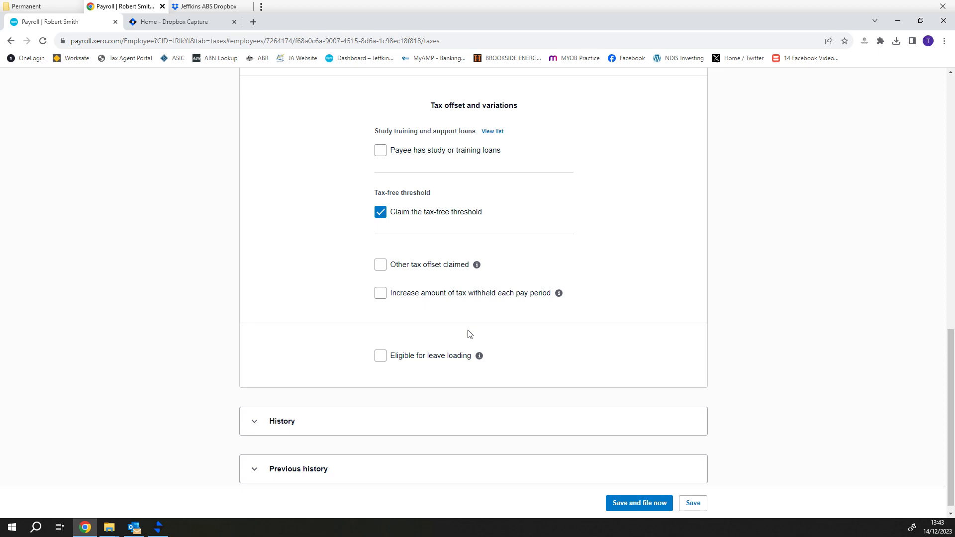
{"action": "scroll", "coordinate": [701, 448], "scroll_direction": "down", "scroll_amount": 1}
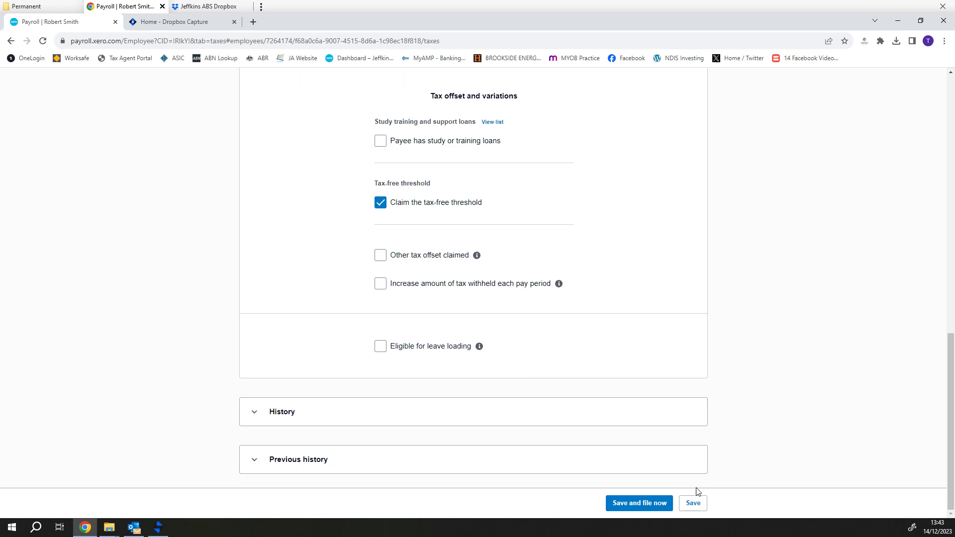
Replace the tax file number with a different one and try saving the tax details again
{"action": "left_click", "coordinate": [692, 508]}
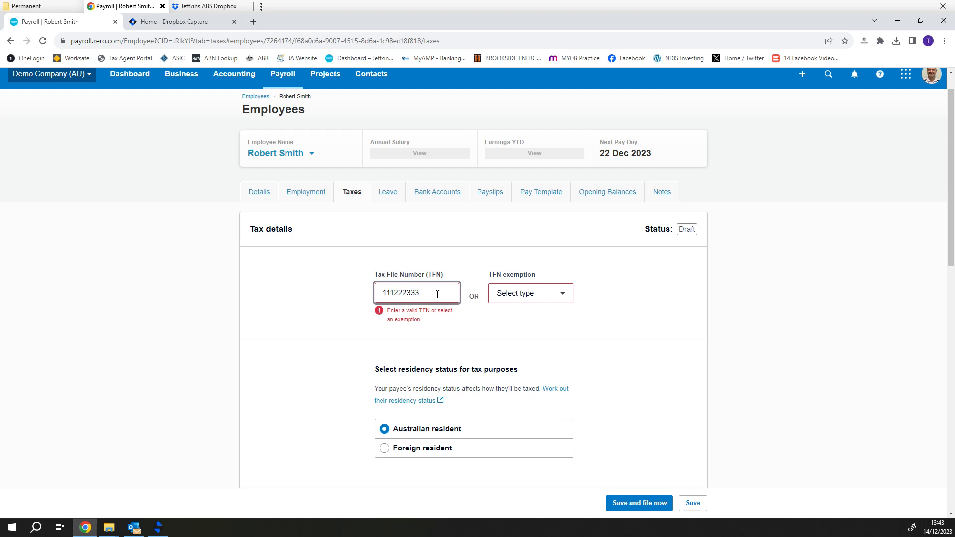
{"action": "left_click_drag", "start_coordinate": [437, 295], "coordinate": [369, 295]}
{"action": "key", "text": "Tab"}
{"action": "left_click", "coordinate": [692, 504]}
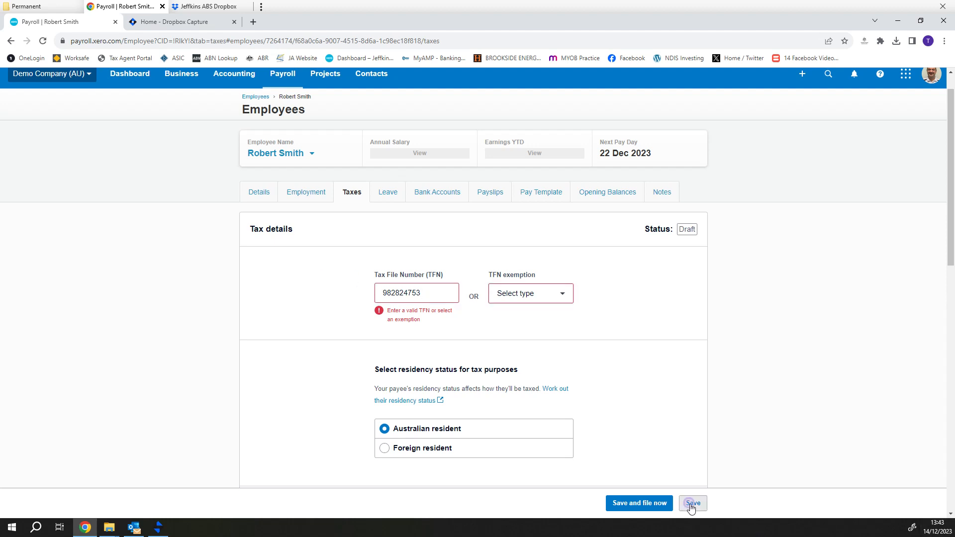
Clear the tax file number and save the tax details with the Under 18 TFN exemption
{"action": "left_click_drag", "start_coordinate": [443, 293], "coordinate": [305, 288]}
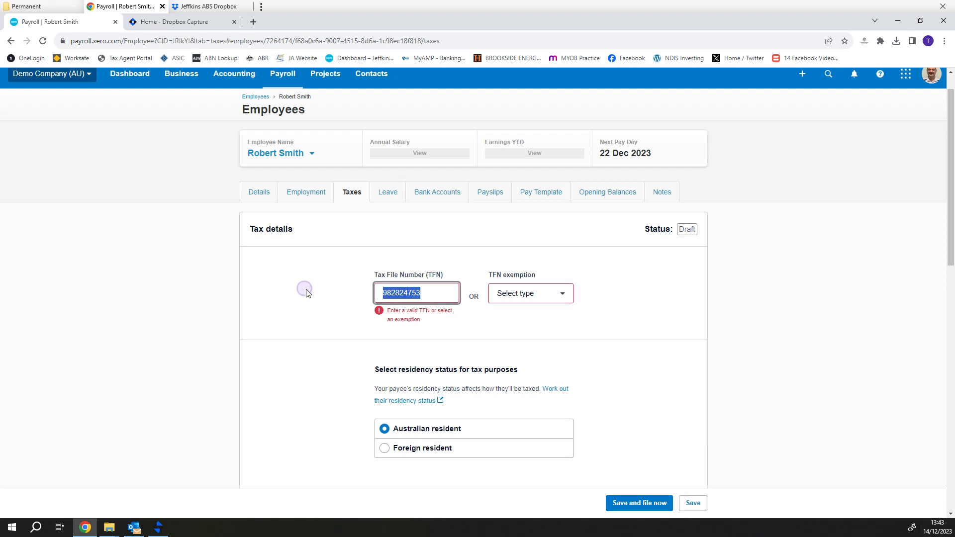
{"action": "key", "text": "BackSpace"}
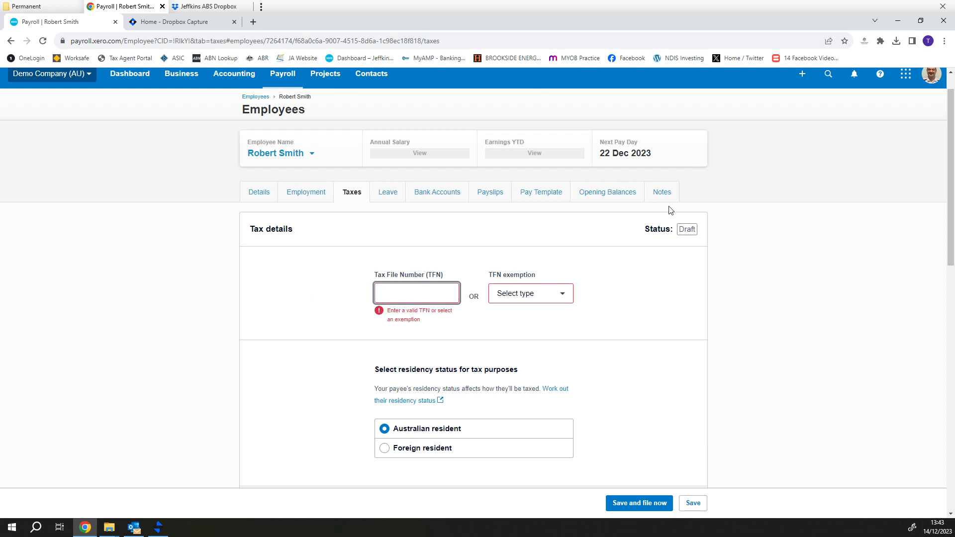
{"action": "left_click", "coordinate": [563, 294]}
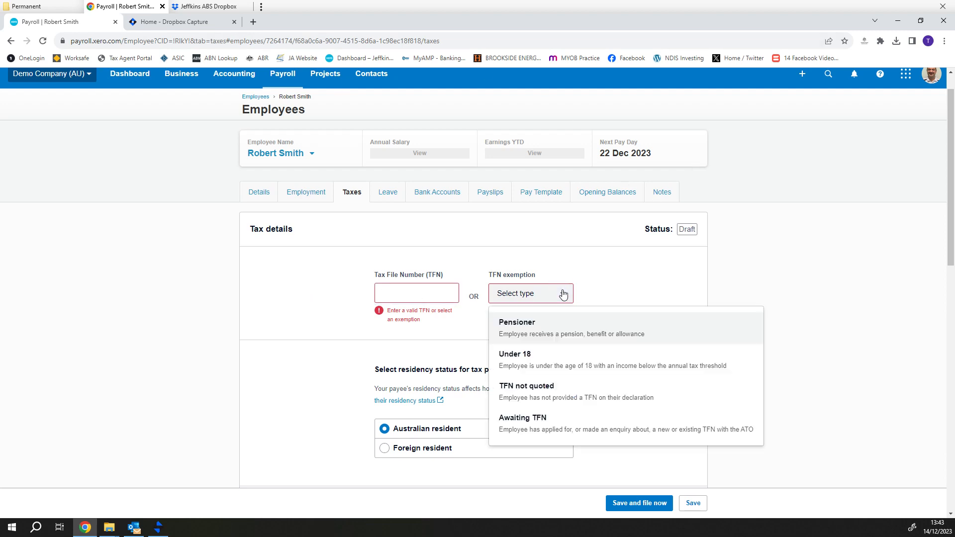
{"action": "left_click", "coordinate": [570, 368]}
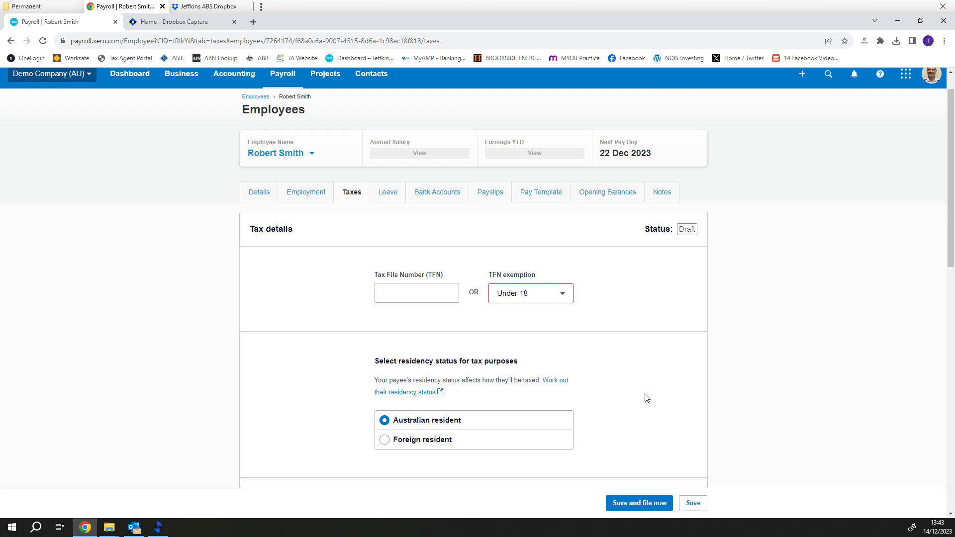
{"action": "left_click", "coordinate": [693, 503]}
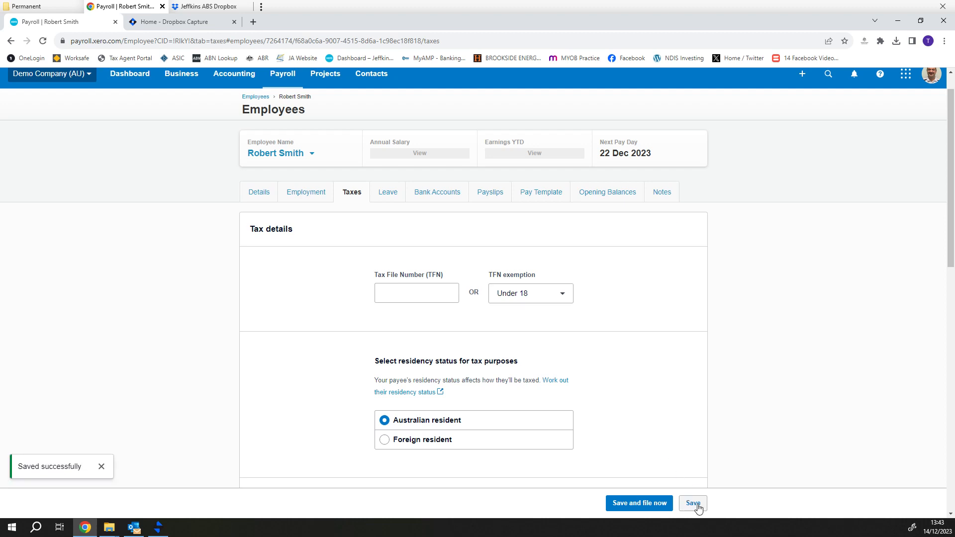
{"action": "scroll", "coordinate": [656, 427], "scroll_direction": "down", "scroll_amount": 12}
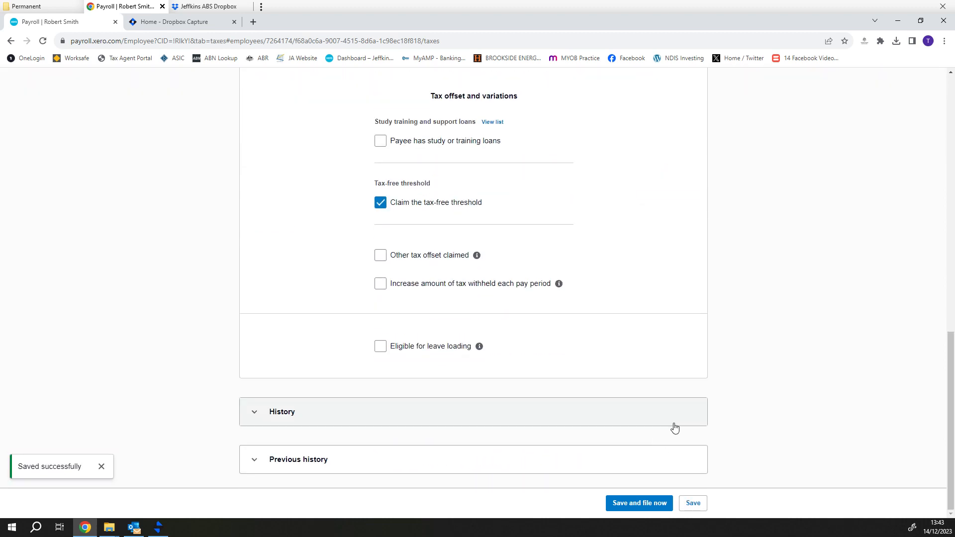
{"action": "scroll", "coordinate": [675, 428], "scroll_direction": "up", "scroll_amount": 12}
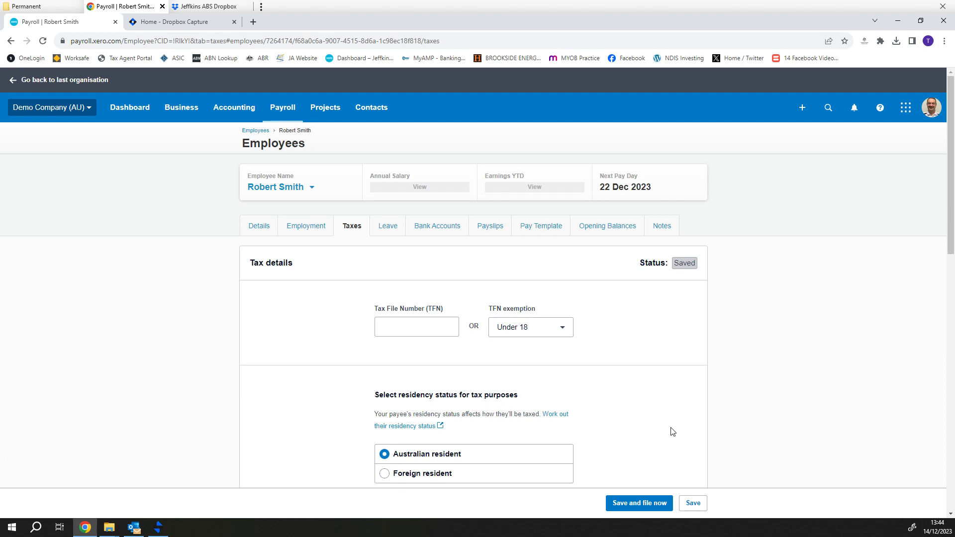
{"action": "left_click", "coordinate": [635, 506]}
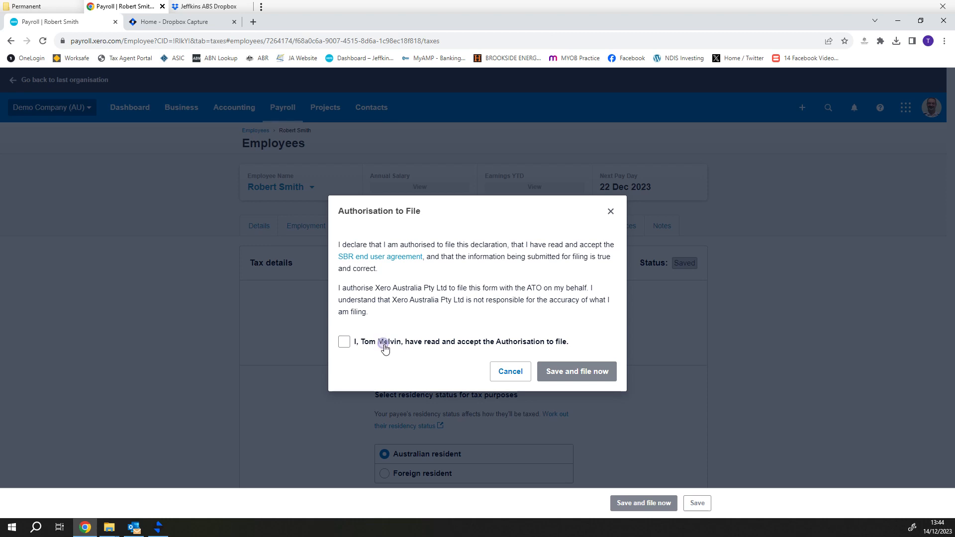
{"action": "left_click", "coordinate": [383, 346]}
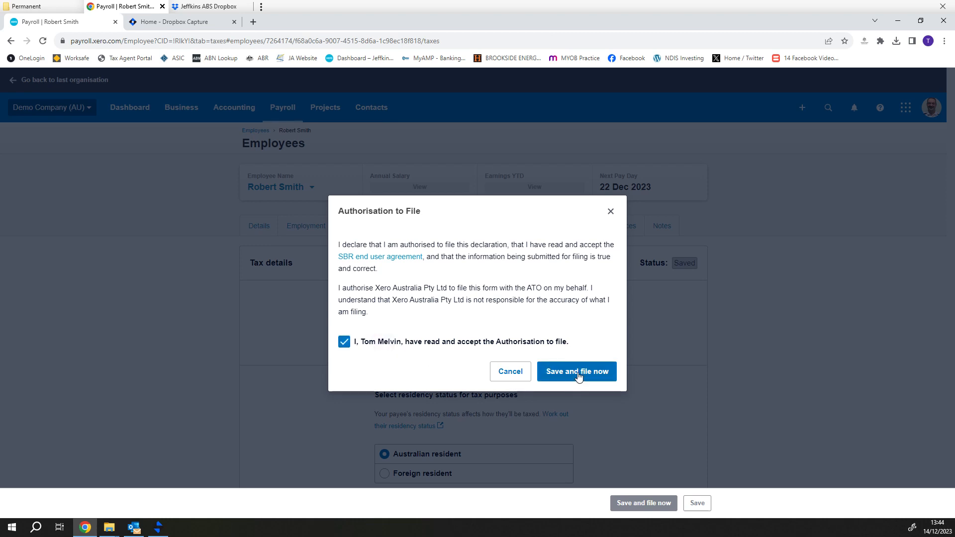
{"action": "left_click", "coordinate": [610, 213]}
{"action": "scroll", "coordinate": [680, 360], "scroll_direction": "down", "scroll_amount": 5}
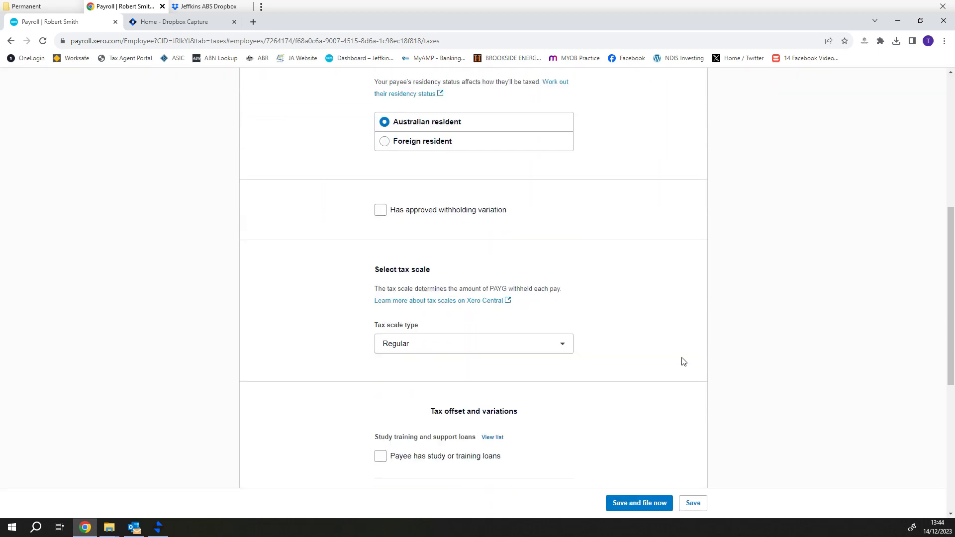
{"action": "scroll", "coordinate": [683, 361], "scroll_direction": "down", "scroll_amount": 6}
{"action": "scroll", "coordinate": [684, 371], "scroll_direction": "up", "scroll_amount": 13}
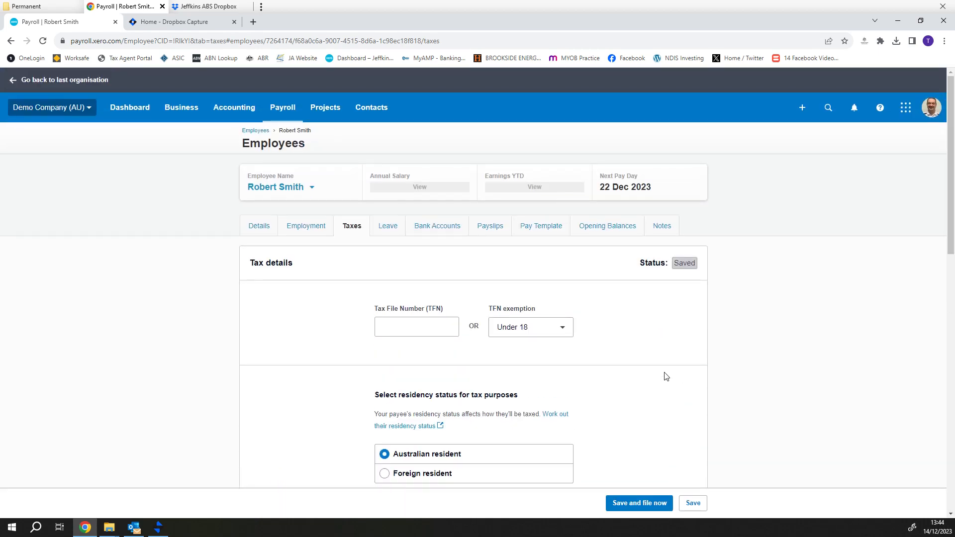
{"action": "left_click", "coordinate": [385, 229]}
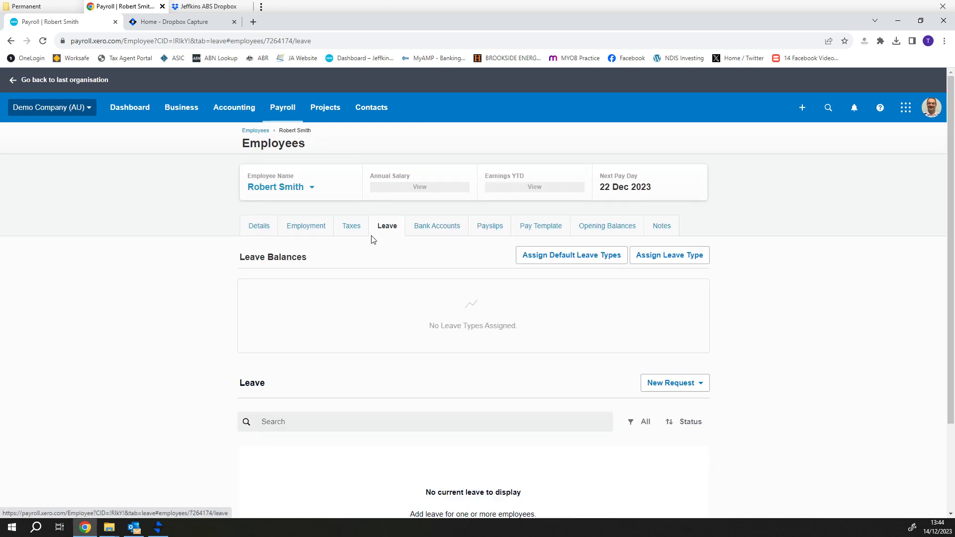
Add the default Annual and Personal leave types, then save Annual Leave with 152 hours accrued yearly
{"action": "left_click", "coordinate": [571, 260]}
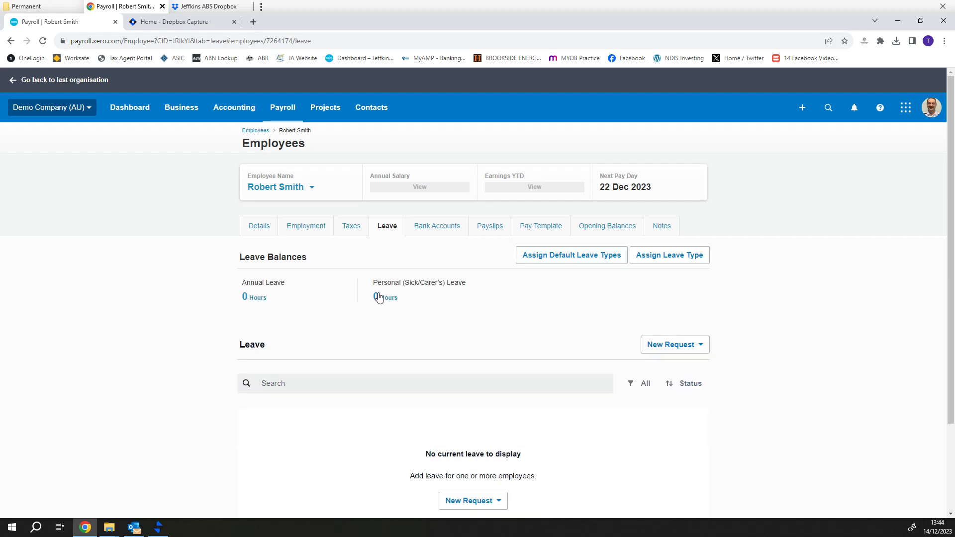
{"action": "left_click", "coordinate": [255, 297]}
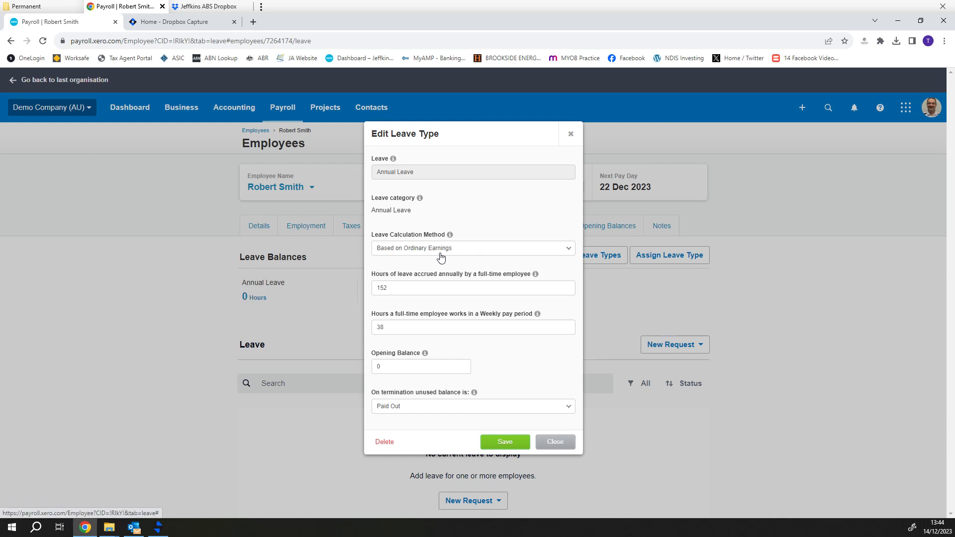
{"action": "left_click", "coordinate": [412, 288]}
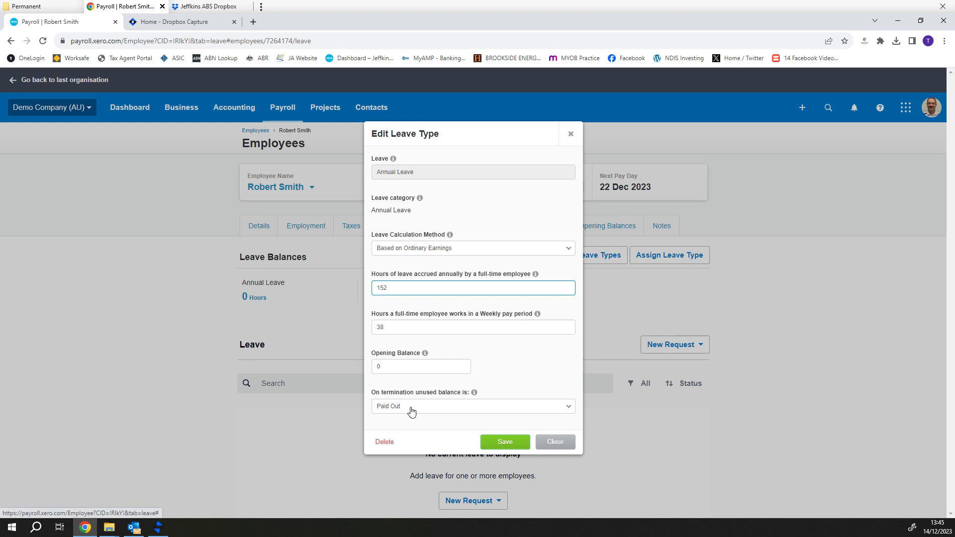
{"action": "left_click", "coordinate": [506, 443]}
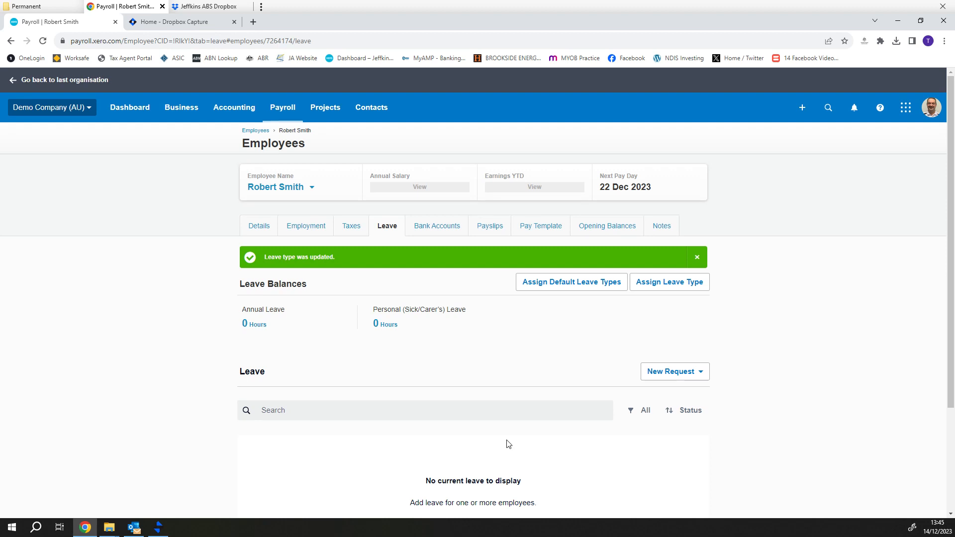
Save Personal (Sick/Carer's) Leave unchanged at 76 hours a year, then go to Bank Accounts
{"action": "left_click", "coordinate": [389, 325]}
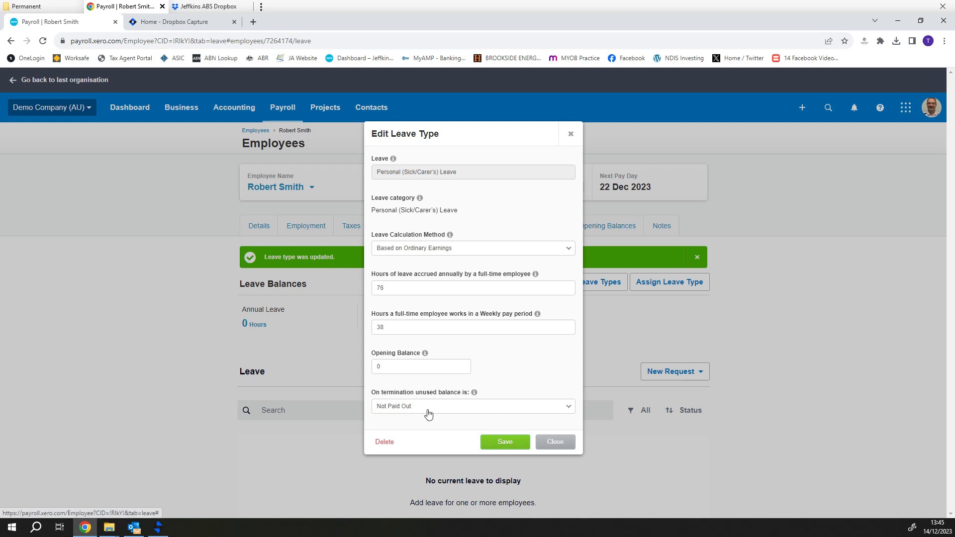
{"action": "left_click", "coordinate": [503, 442]}
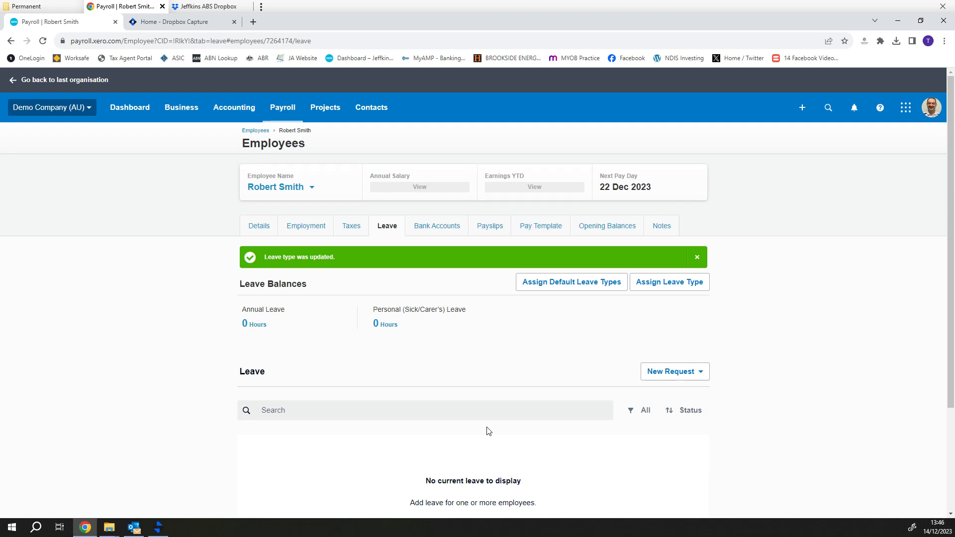
{"action": "left_click", "coordinate": [442, 227]}
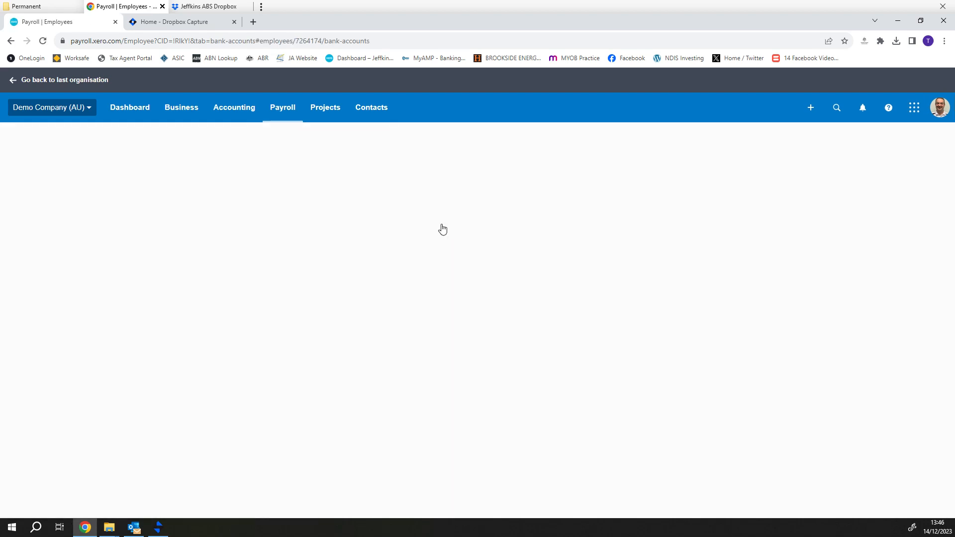
Save the primary bank account with statement text, account name, BSB and account number, then view payslips
{"action": "left_click", "coordinate": [297, 324]}
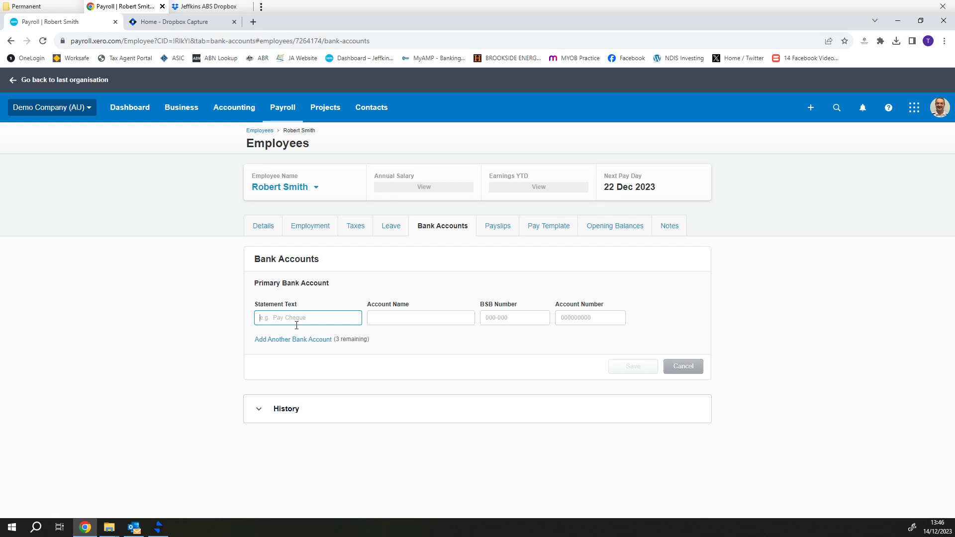
{"action": "type", "text": "Bob Wages"}
{"action": "key", "text": "Tab"}
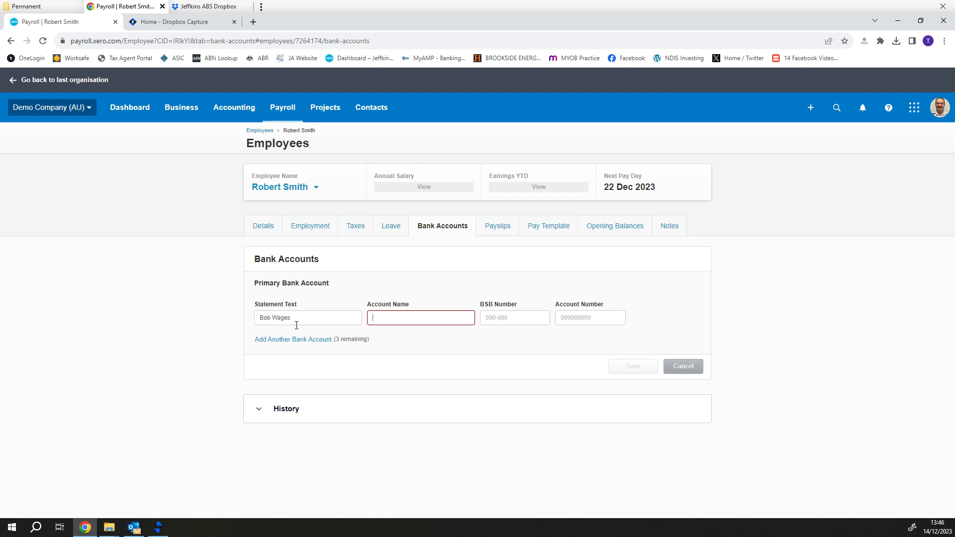
{"action": "key", "text": "Tab"}
{"action": "type", "text": "063-241"}
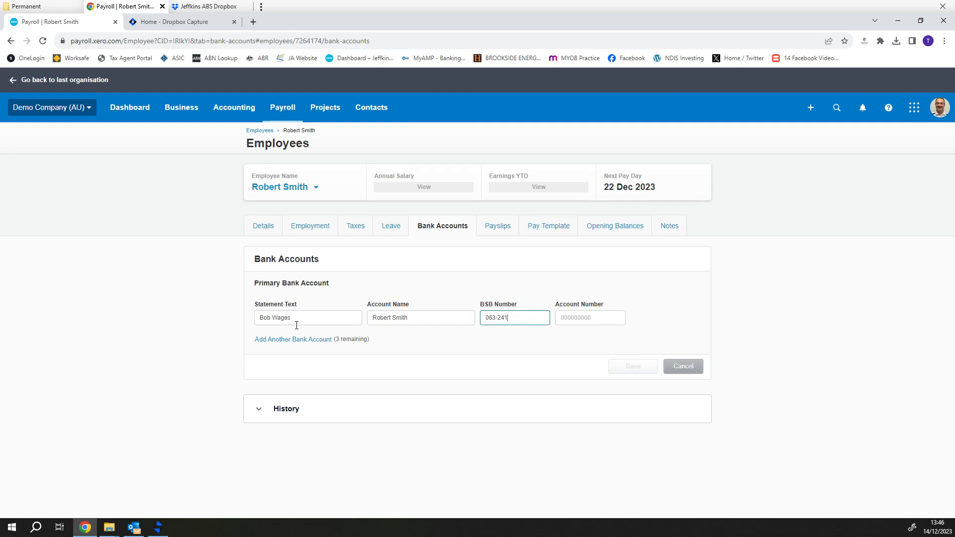
{"action": "key", "text": "Tab"}
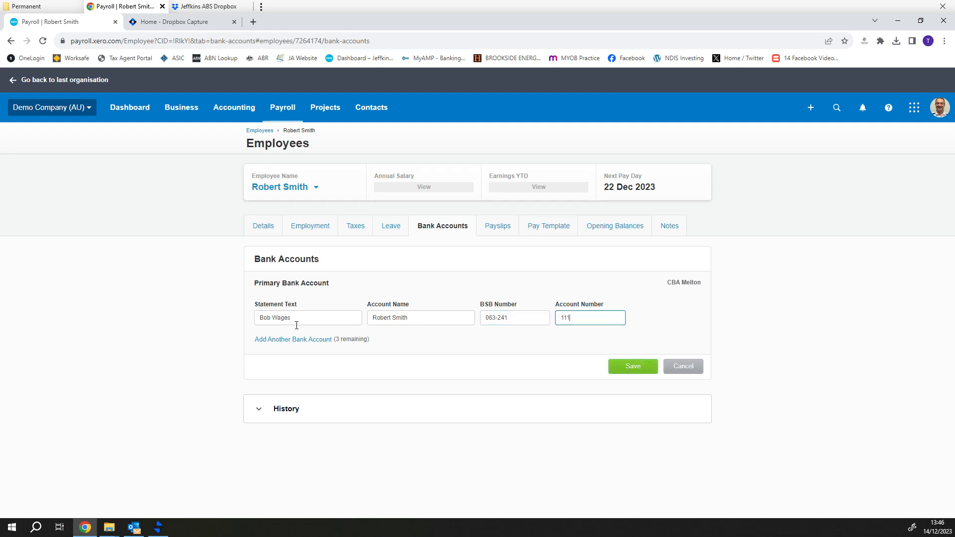
{"action": "left_click", "coordinate": [632, 366]}
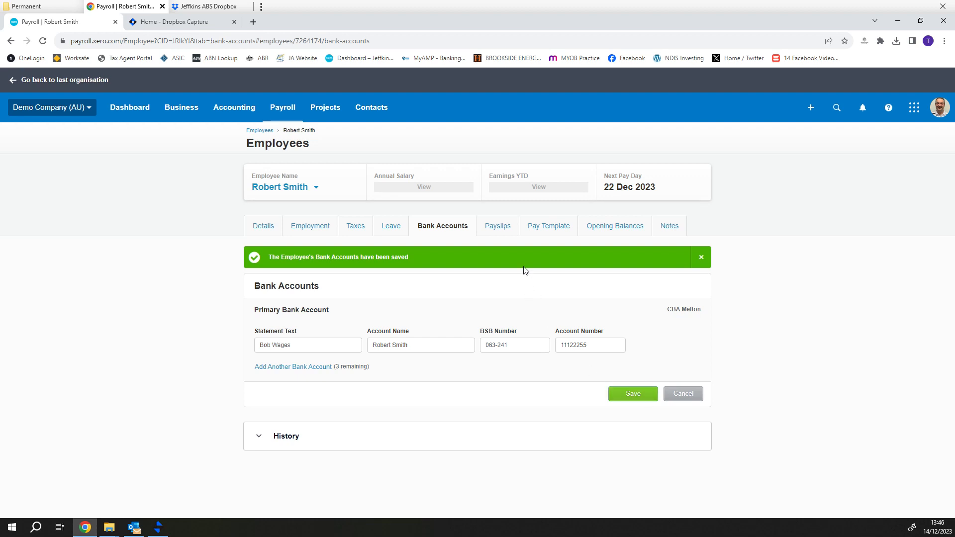
{"action": "left_click", "coordinate": [505, 231]}
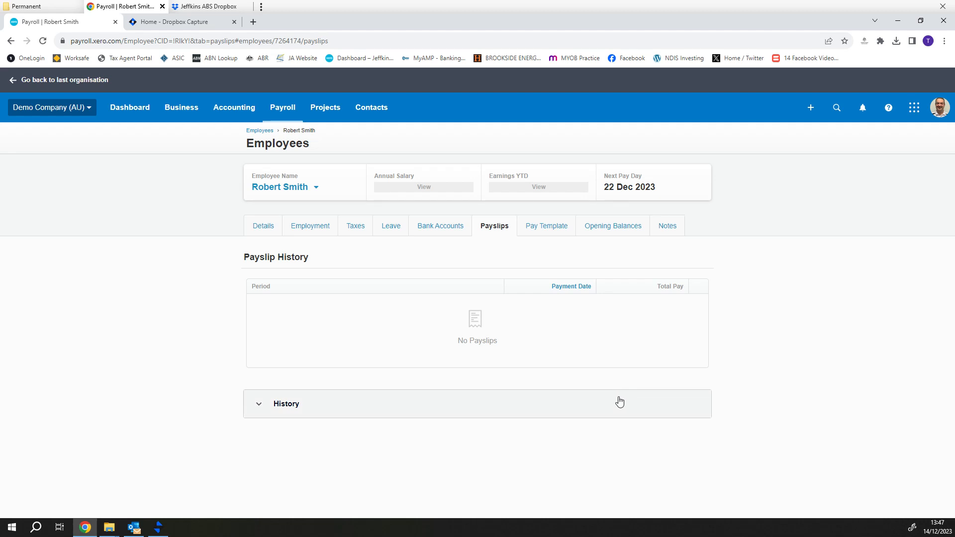
Show the employee's empty Pay Template page
{"action": "left_click", "coordinate": [549, 227]}
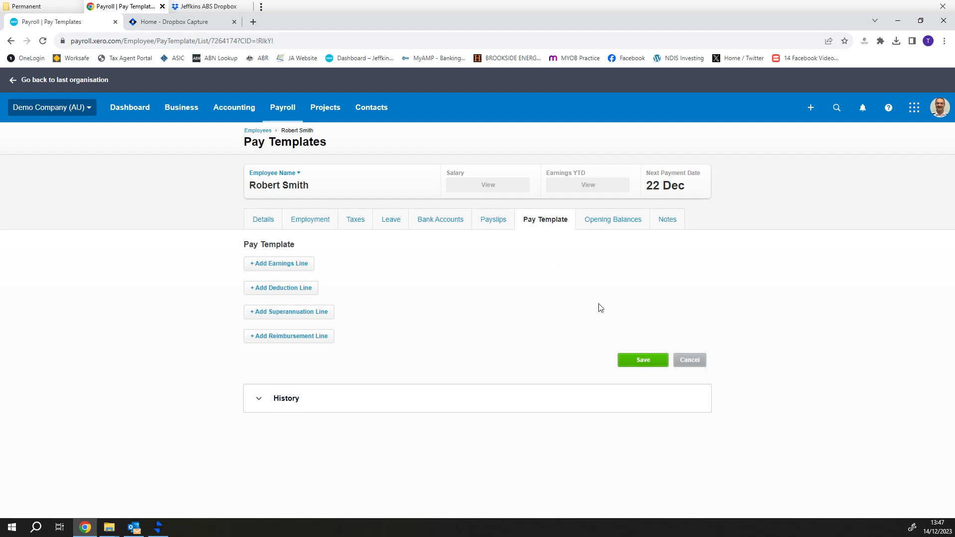
Add an Ordinary Hours earnings line of 38 hours at 40.00 per hour, totalling 1,520.00
{"action": "left_click", "coordinate": [287, 265]}
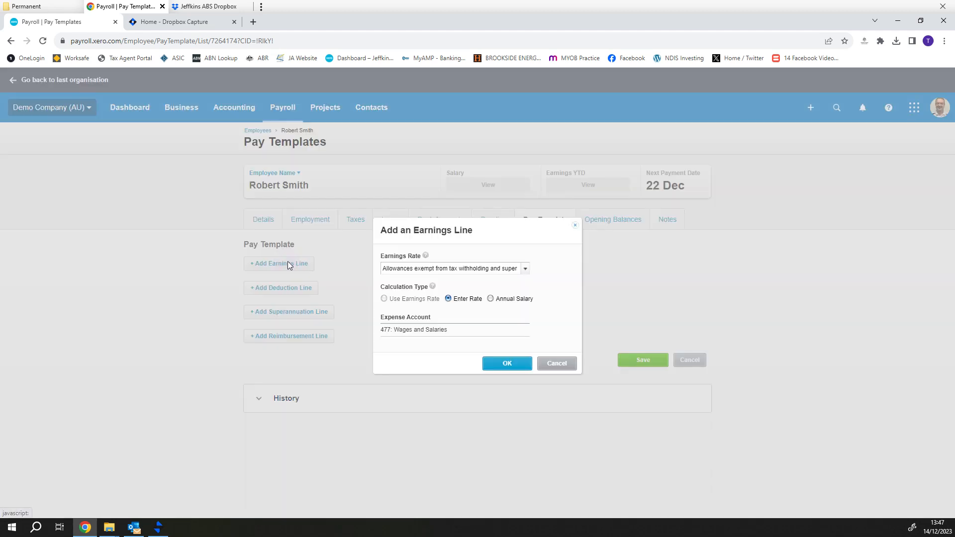
{"action": "left_click", "coordinate": [526, 269]}
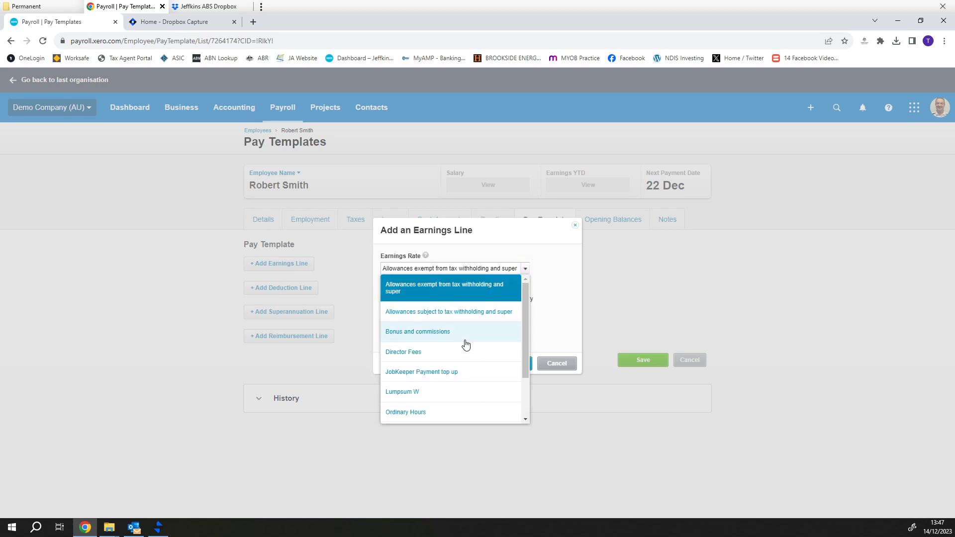
{"action": "scroll", "coordinate": [460, 338], "scroll_direction": "down", "scroll_amount": 2}
{"action": "left_click", "coordinate": [451, 365]}
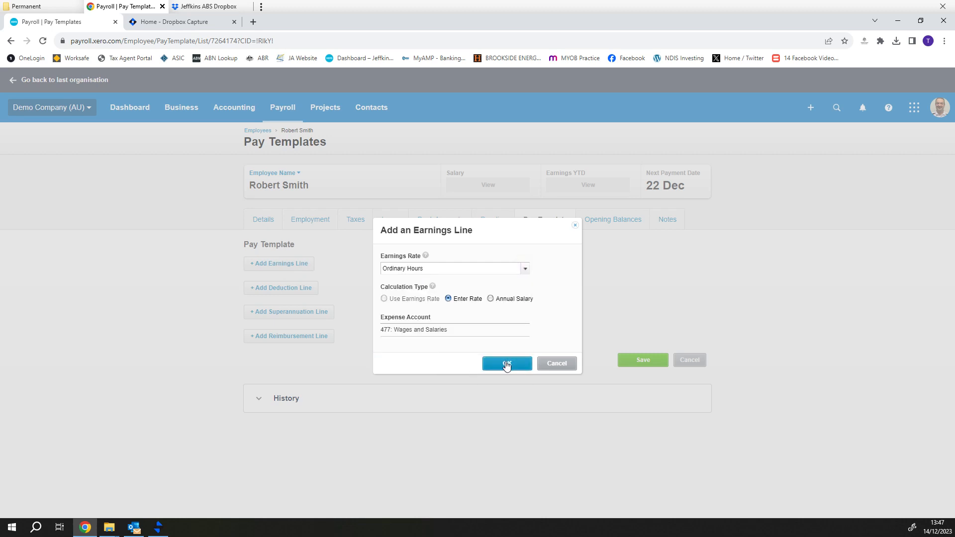
{"action": "left_click", "coordinate": [506, 364]}
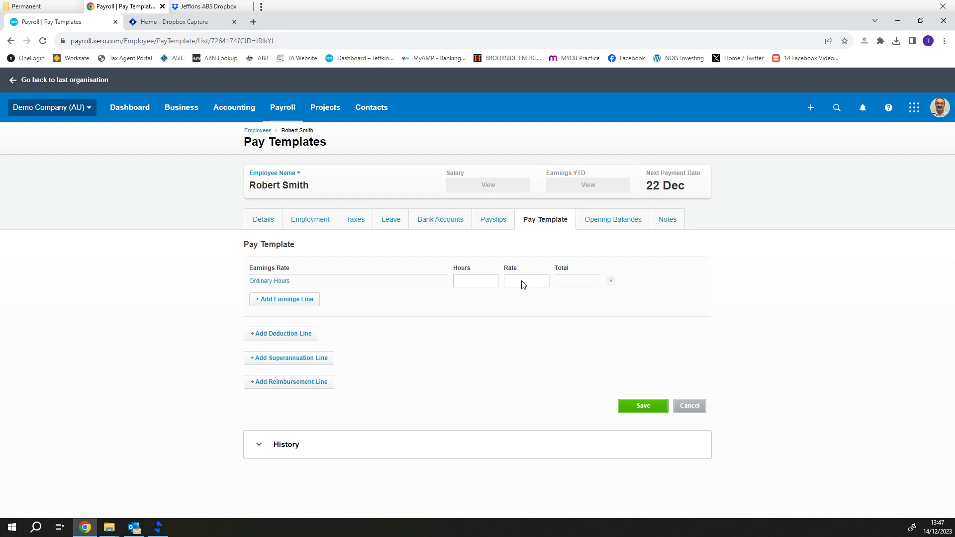
{"action": "left_click", "coordinate": [468, 281]}
{"action": "key", "text": "Tab"}
{"action": "type", "text": "40"}
{"action": "key", "text": "Tab"}
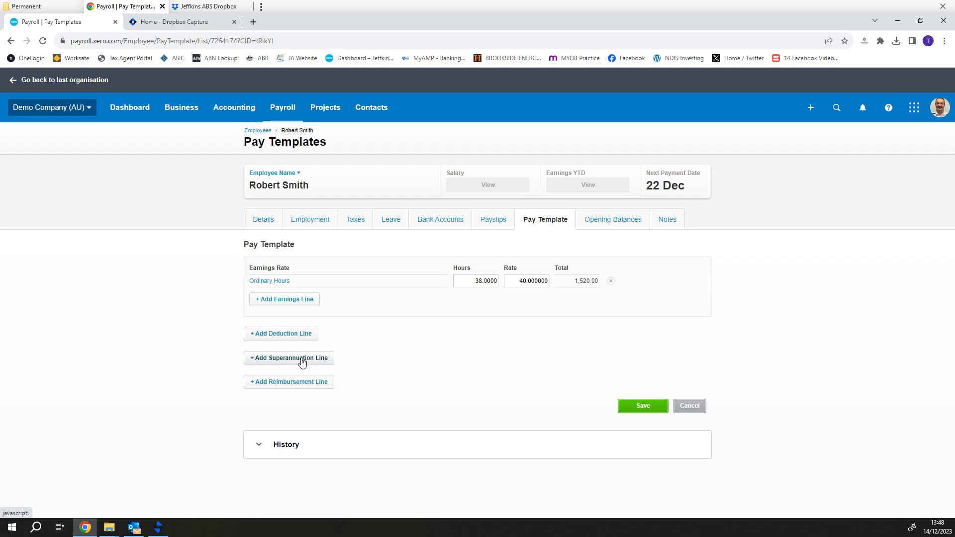
Add a HESTA Super SGC superannuation line at the Statutory Rate below the earnings line
{"action": "left_click", "coordinate": [301, 360]}
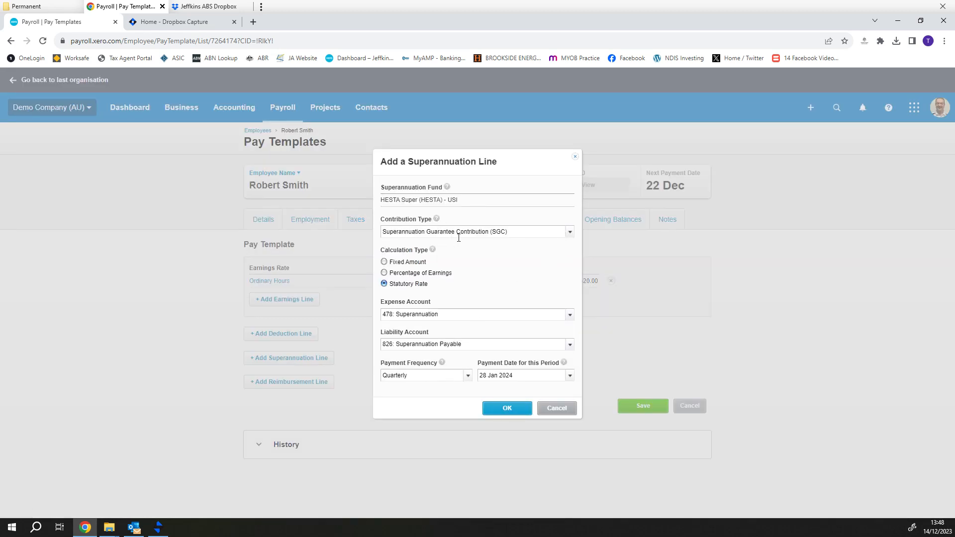
{"action": "left_click", "coordinate": [507, 407]}
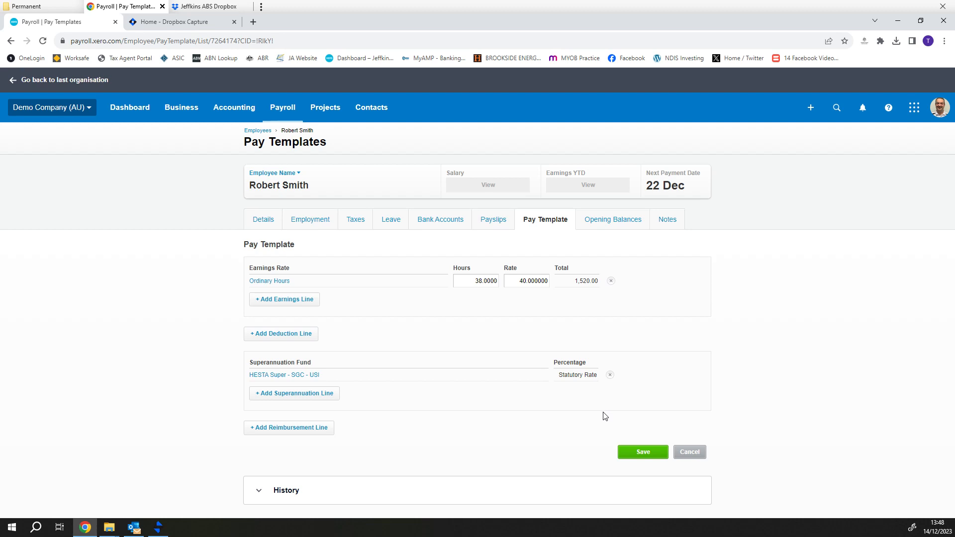
Try an 'Allowances subject to tax' line of 5 × 10, remove it, and save the template
{"action": "left_click", "coordinate": [301, 301]}
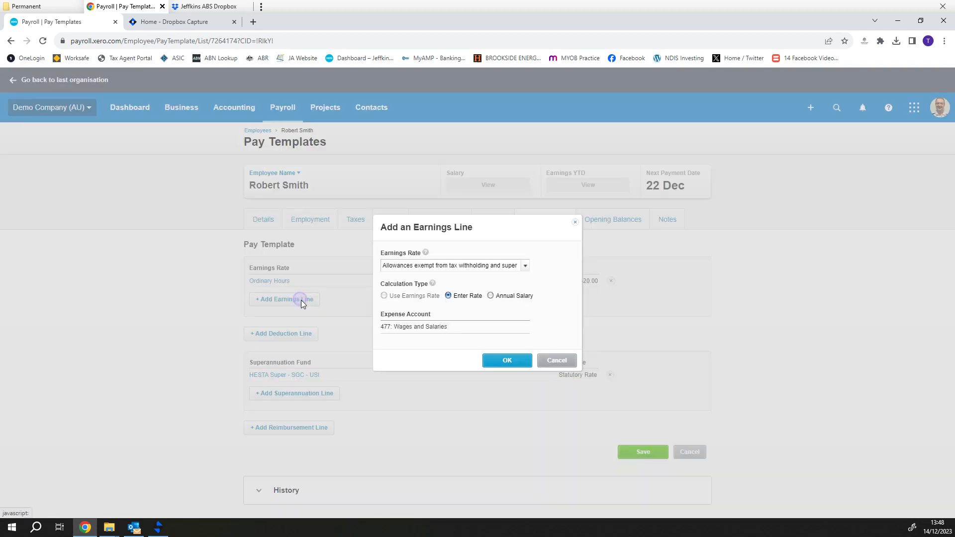
{"action": "left_click", "coordinate": [525, 266]}
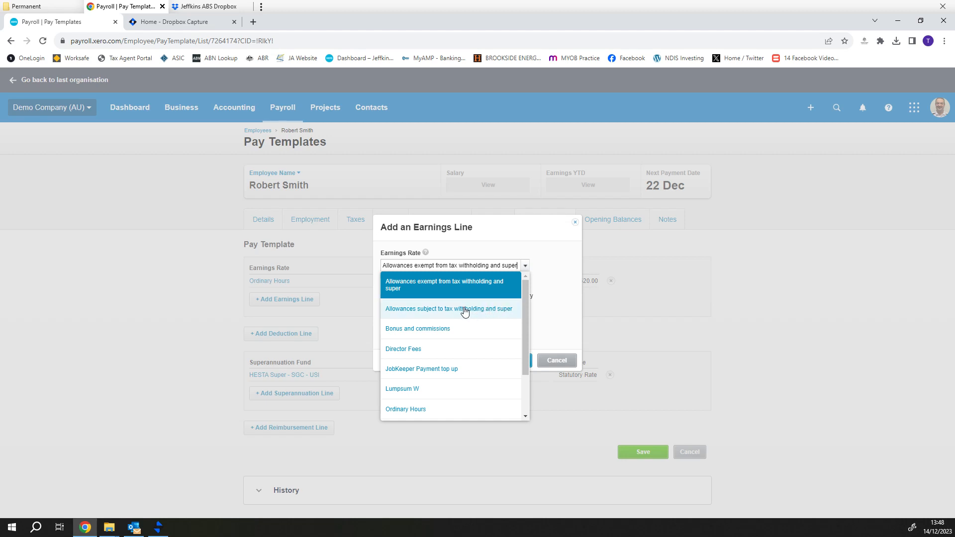
{"action": "left_click", "coordinate": [464, 310]}
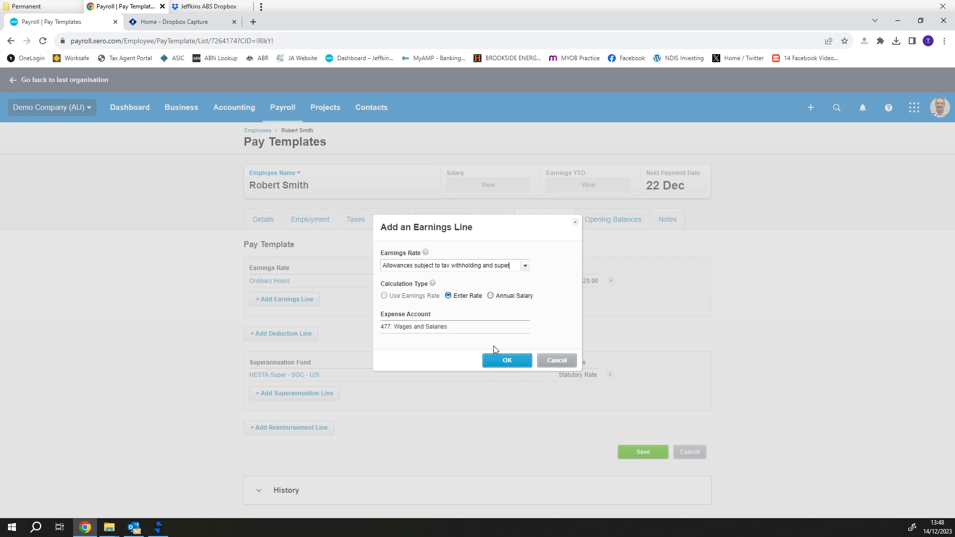
{"action": "left_click", "coordinate": [516, 361]}
{"action": "left_click", "coordinate": [516, 305]}
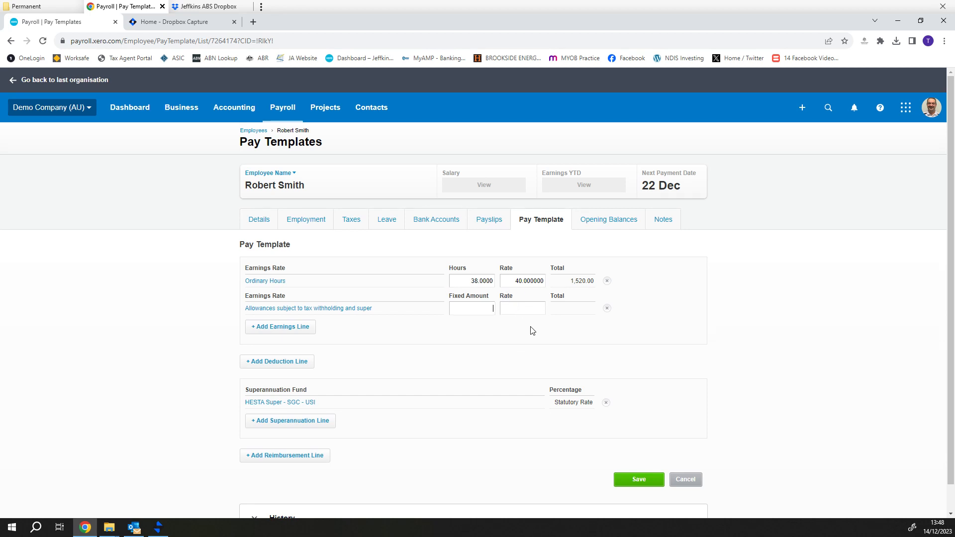
{"action": "type", "text": "5"}
{"action": "key", "text": "Tab"}
{"action": "type", "text": "10"}
{"action": "key", "text": "Tab"}
{"action": "left_click", "coordinate": [607, 308]}
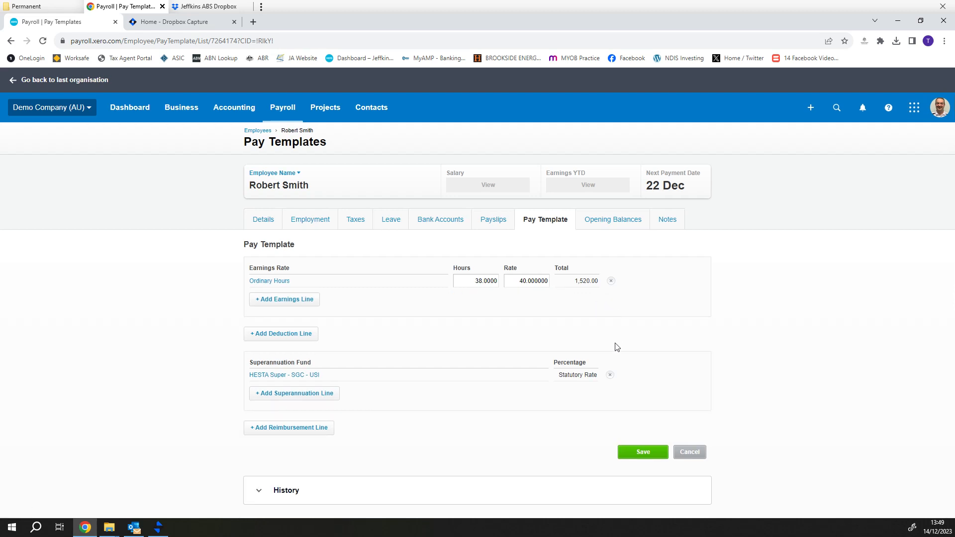
{"action": "left_click", "coordinate": [643, 455]}
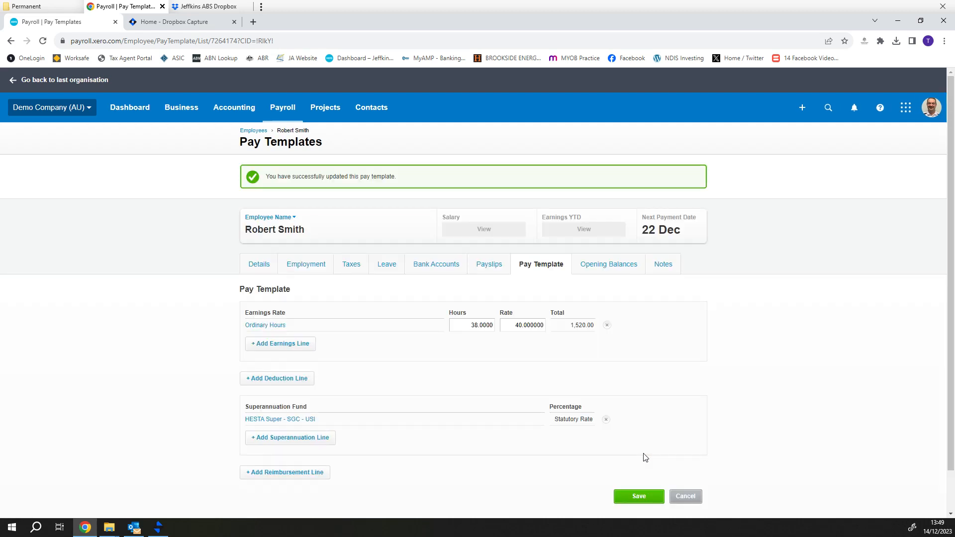
{"action": "left_click", "coordinate": [615, 267]}
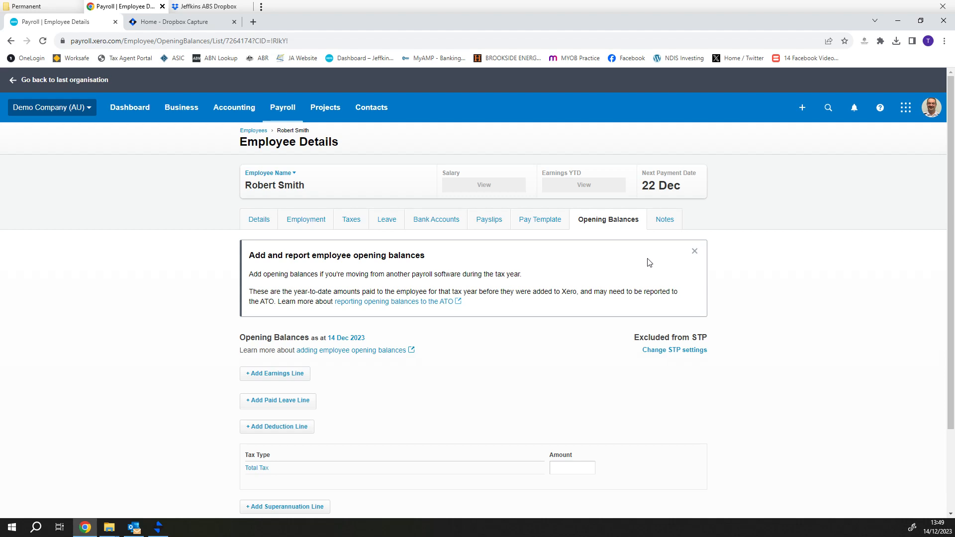
{"action": "left_click", "coordinate": [666, 219]}
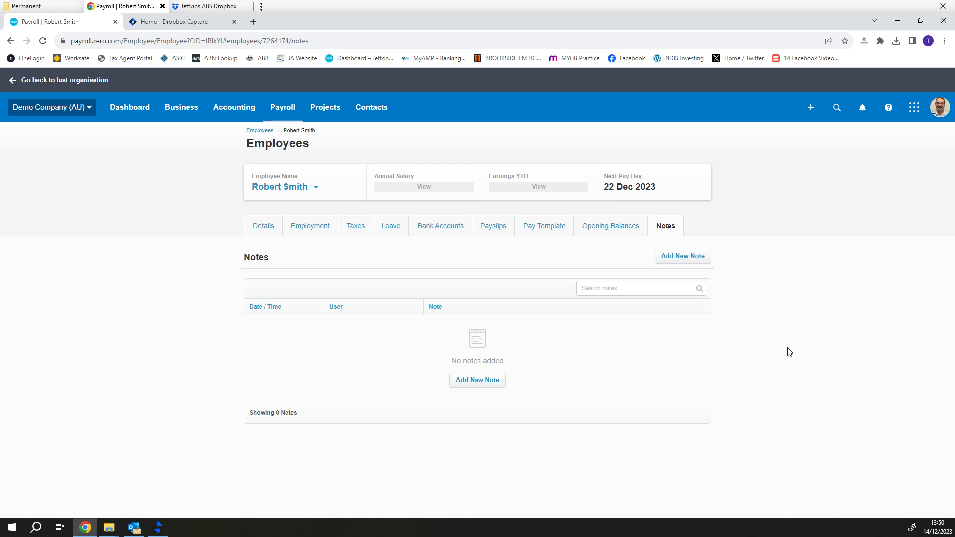
{"action": "left_click", "coordinate": [318, 225]}
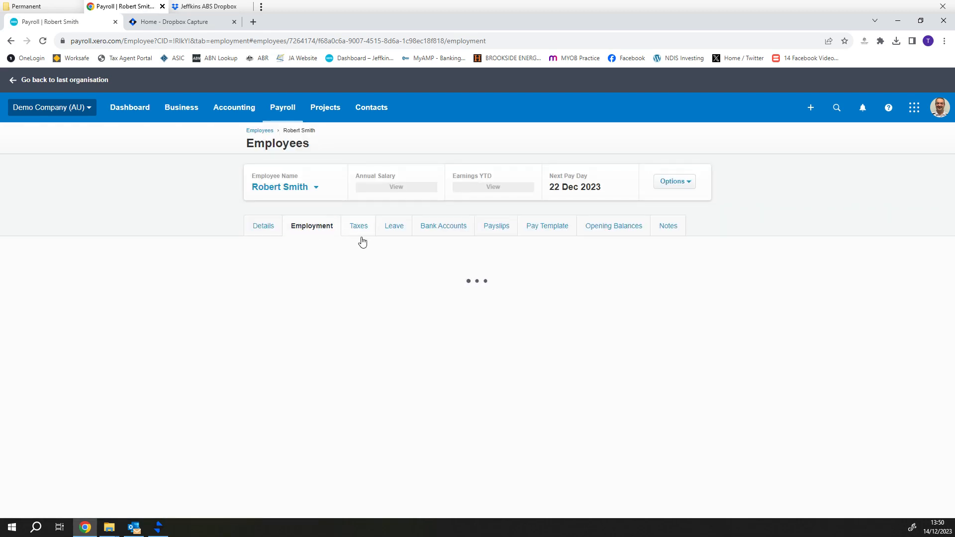
{"action": "scroll", "coordinate": [450, 279], "scroll_direction": "down", "scroll_amount": 6}
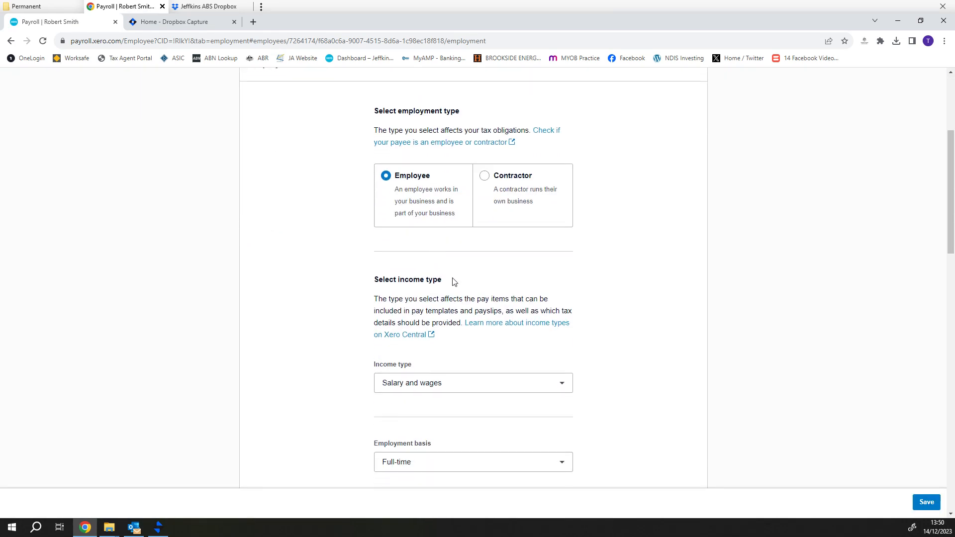
{"action": "scroll", "coordinate": [477, 287], "scroll_direction": "down", "scroll_amount": 5}
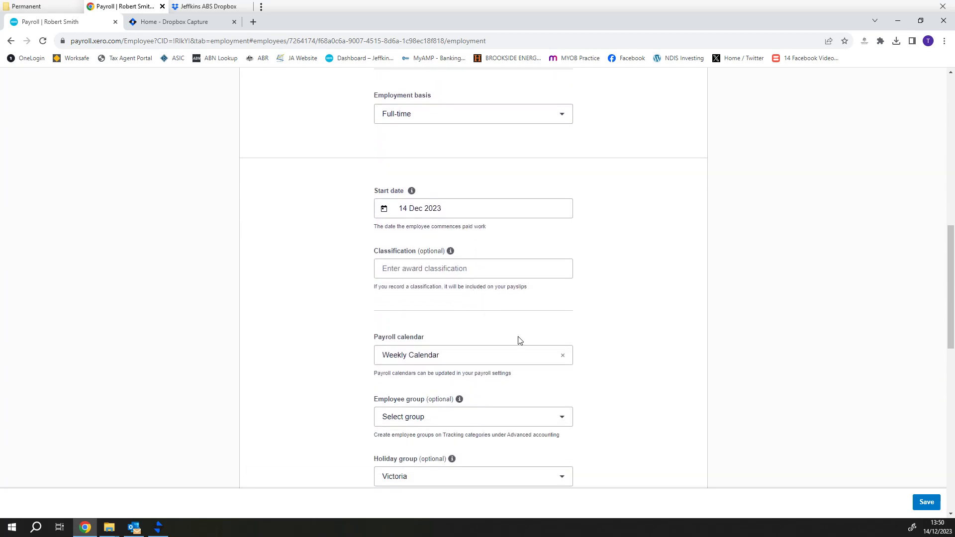
{"action": "scroll", "coordinate": [307, 343], "scroll_direction": "up", "scroll_amount": 10}
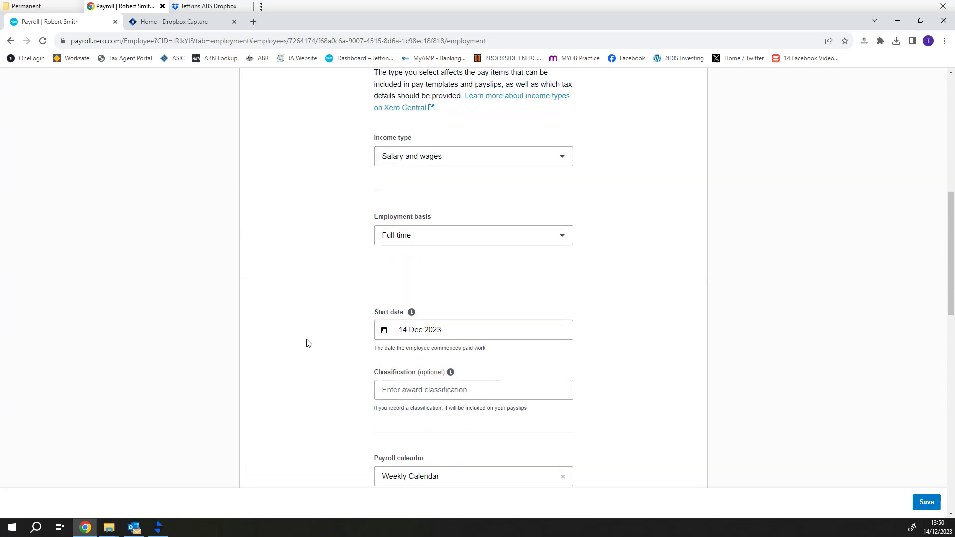
{"action": "scroll", "coordinate": [312, 337], "scroll_direction": "up", "scroll_amount": 2}
{"action": "left_click", "coordinate": [282, 107]}
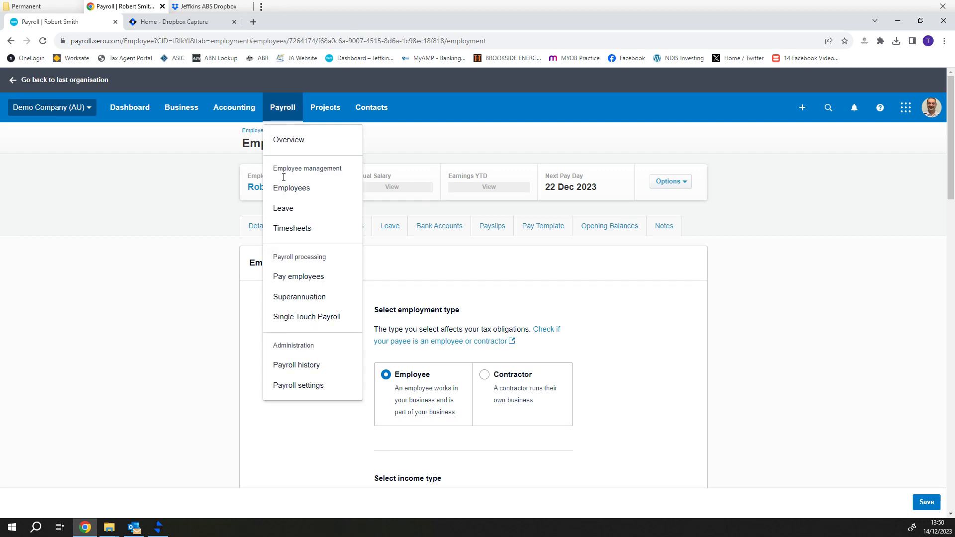
{"action": "left_click", "coordinate": [294, 277]}
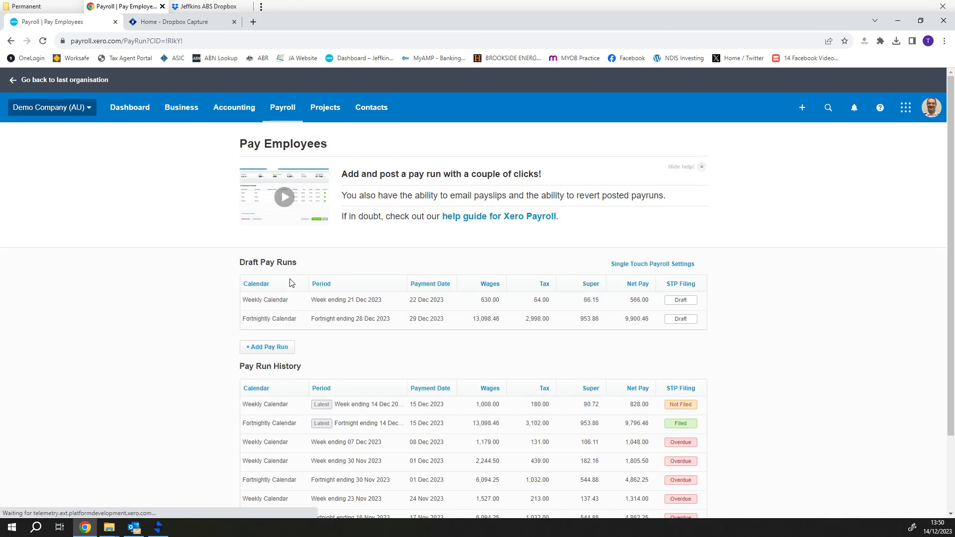
Delete the existing Weekly Calendar draft pay run
{"action": "left_click", "coordinate": [360, 301]}
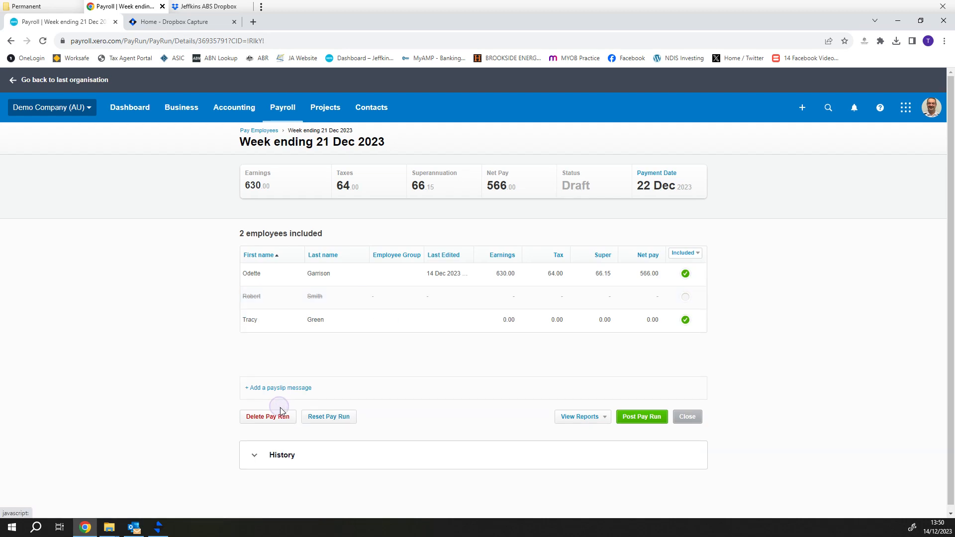
{"action": "left_click", "coordinate": [280, 417]}
{"action": "left_click", "coordinate": [492, 318]}
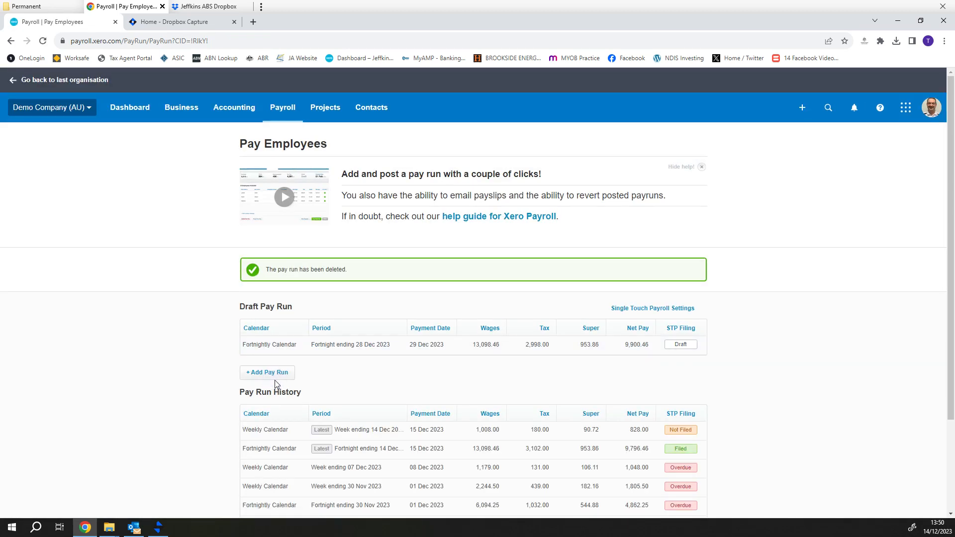
Add a new pay run for Weekly Calendar, week ending 21 Dec 2023
{"action": "left_click", "coordinate": [276, 375]}
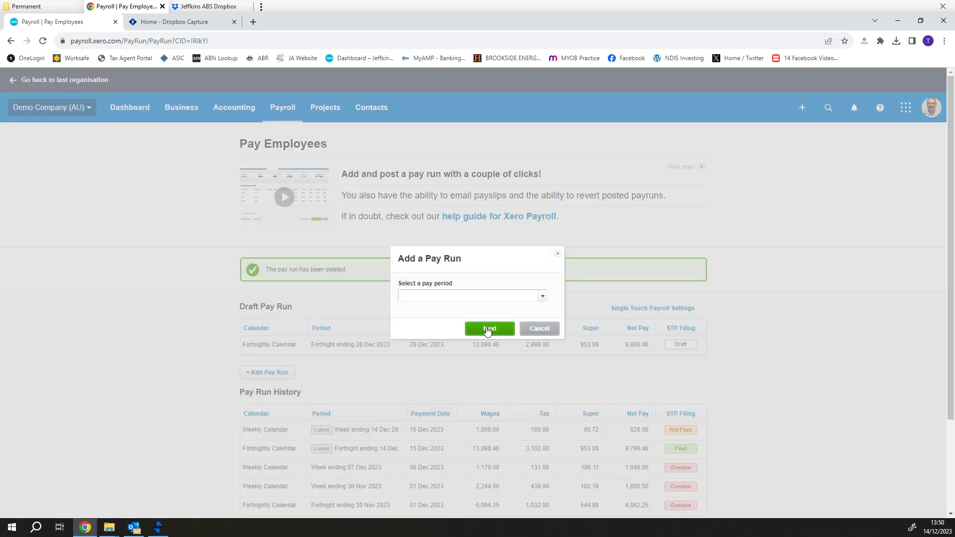
{"action": "left_click", "coordinate": [543, 296]}
{"action": "left_click", "coordinate": [473, 332]}
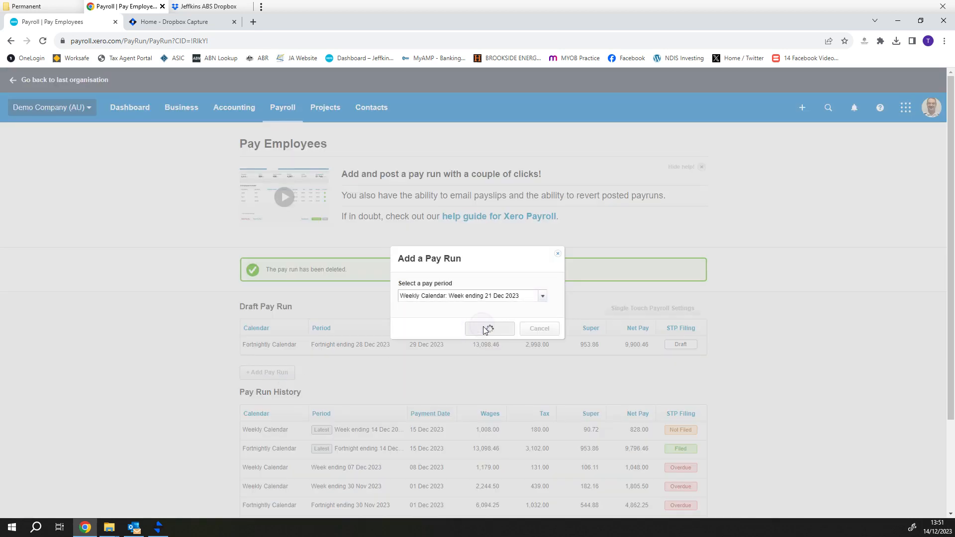
{"action": "left_click", "coordinate": [488, 328]}
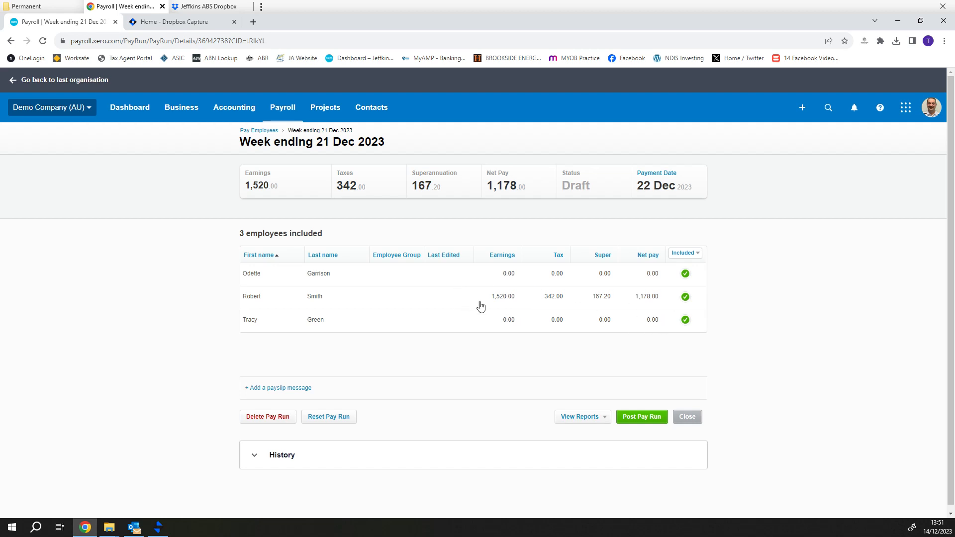
{"action": "left_click", "coordinate": [512, 299]}
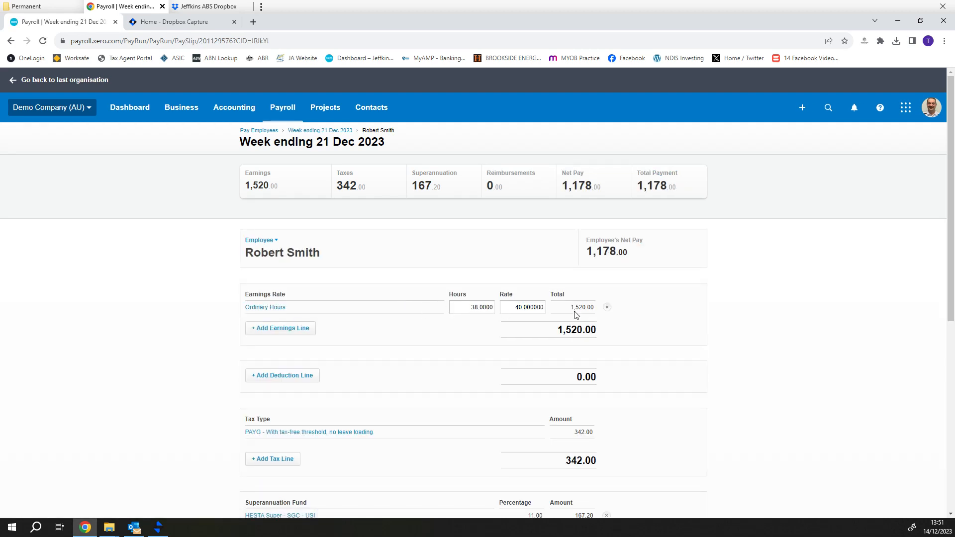
{"action": "left_click", "coordinate": [292, 329]}
{"action": "left_click", "coordinate": [530, 284]}
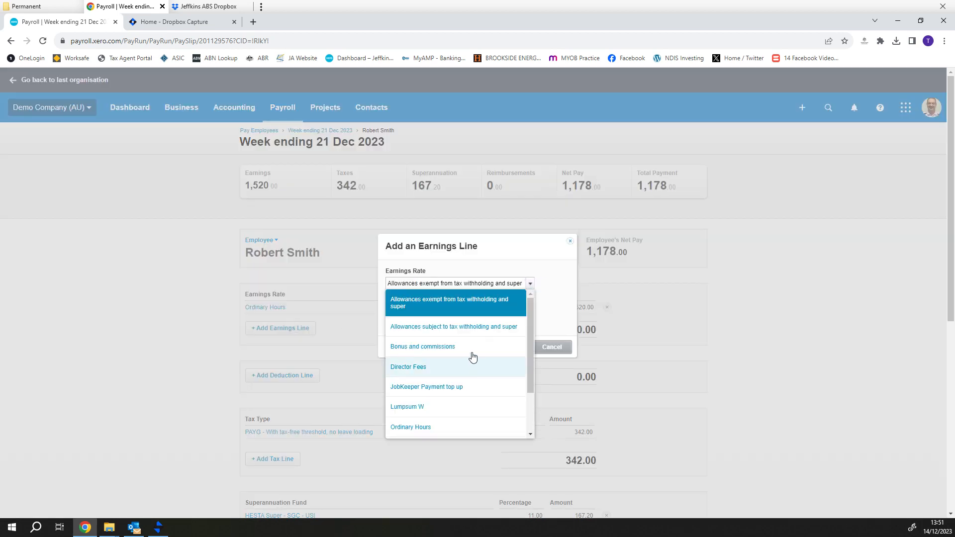
{"action": "left_click", "coordinate": [570, 245]}
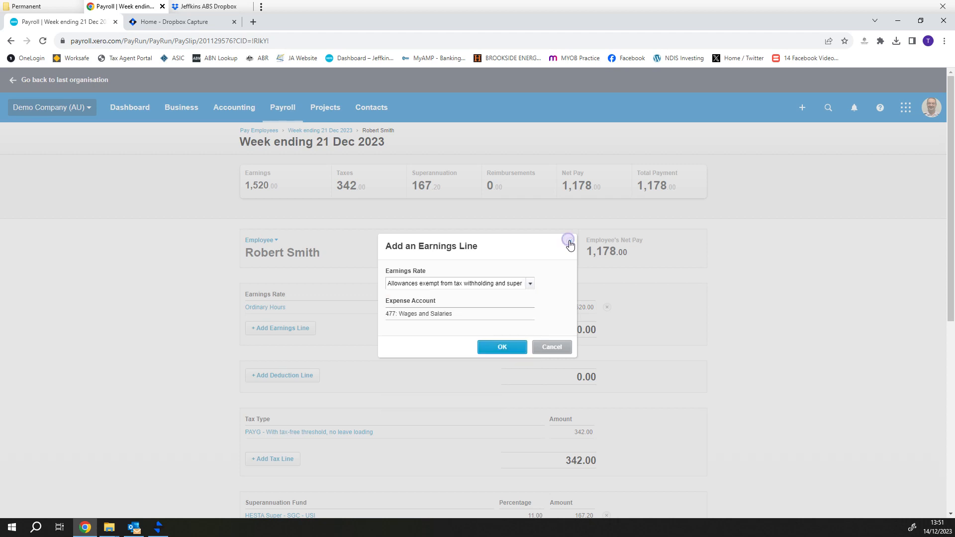
{"action": "left_click", "coordinate": [570, 245]}
{"action": "scroll", "coordinate": [559, 340], "scroll_direction": "down", "scroll_amount": 1}
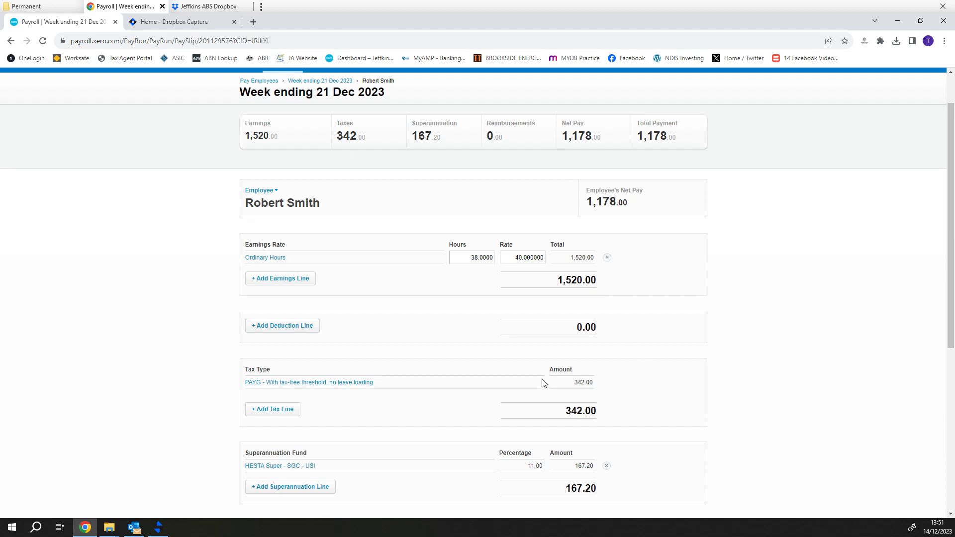
{"action": "scroll", "coordinate": [598, 429], "scroll_direction": "down", "scroll_amount": 1}
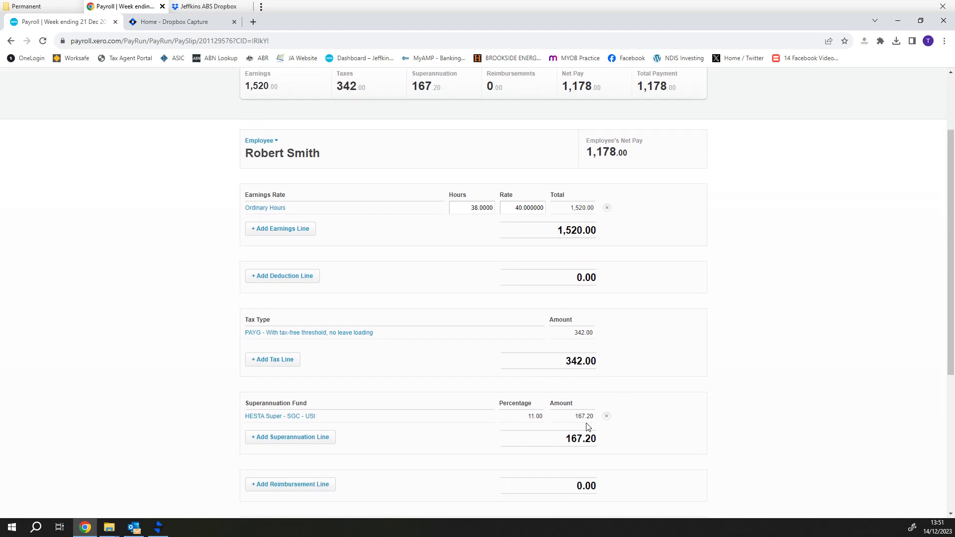
{"action": "scroll", "coordinate": [681, 351], "scroll_direction": "down", "scroll_amount": 5}
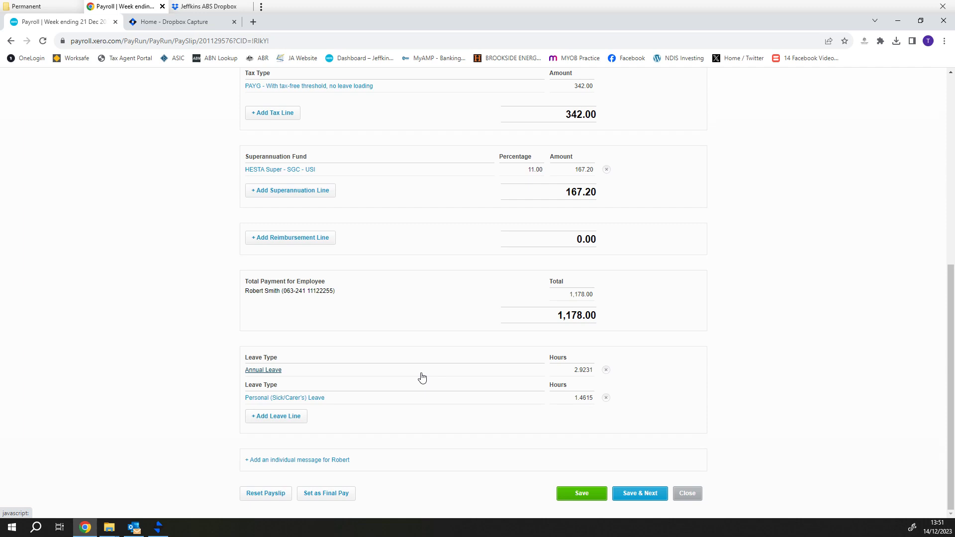
{"action": "left_click", "coordinate": [691, 497]}
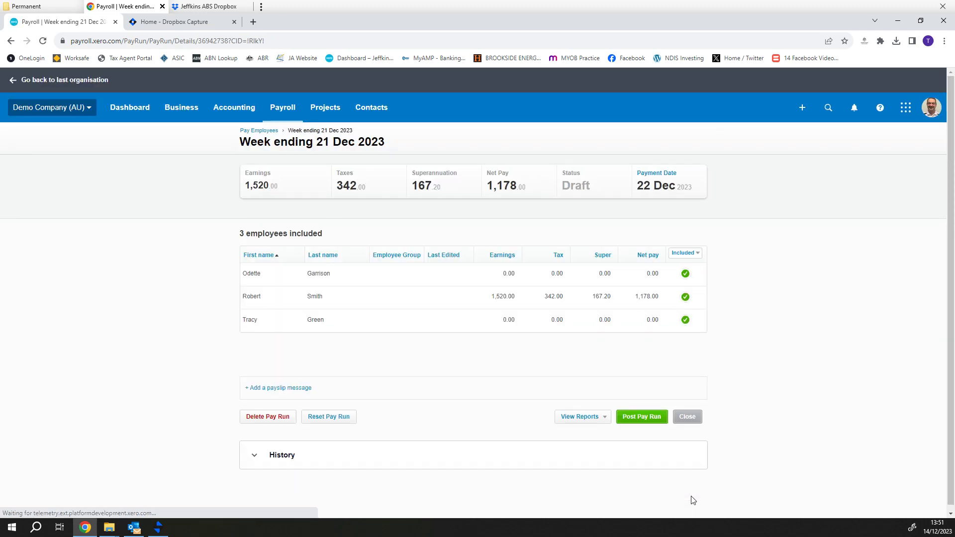
Go to Payroll > Employees to list the current payroll employees
{"action": "left_click", "coordinate": [283, 110]}
{"action": "left_click", "coordinate": [298, 197]}
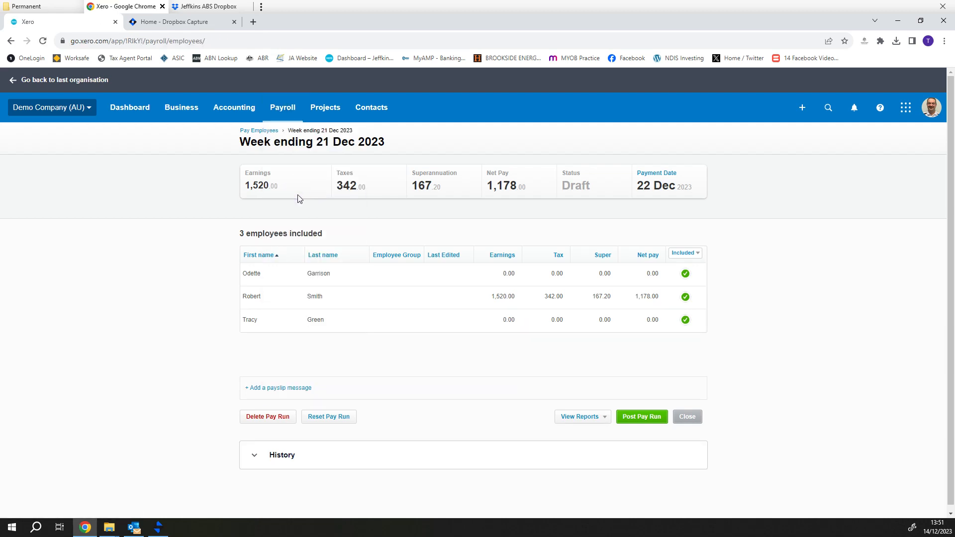